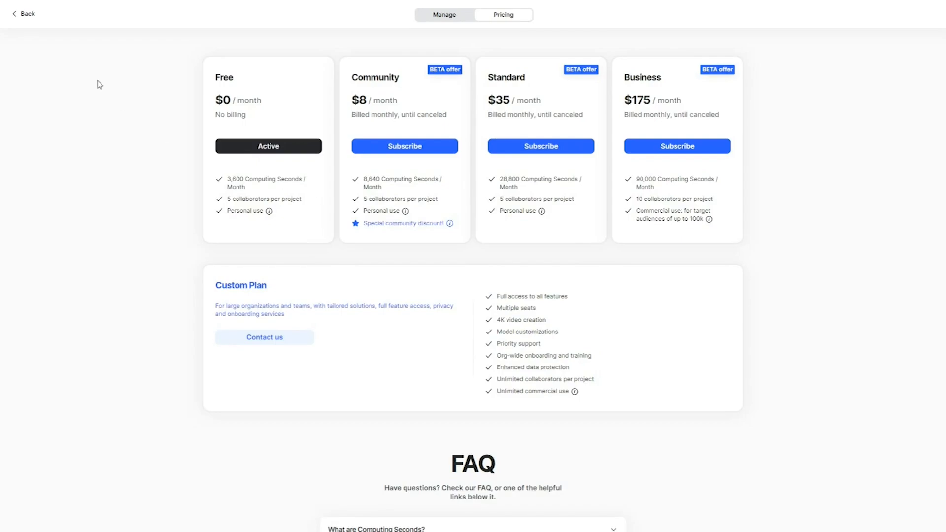
Start a new project from the pasted film synopsis and generate its overview
left_click(25, 15)
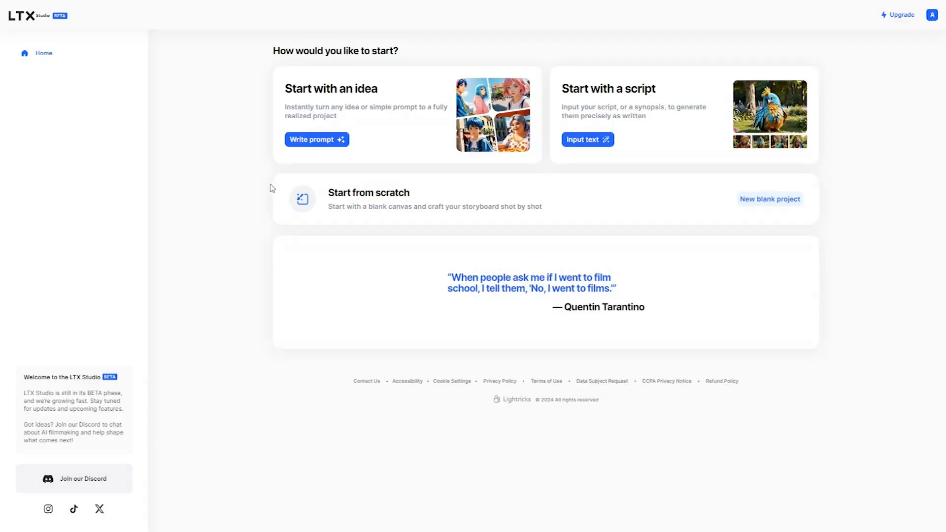
left_click(317, 140)
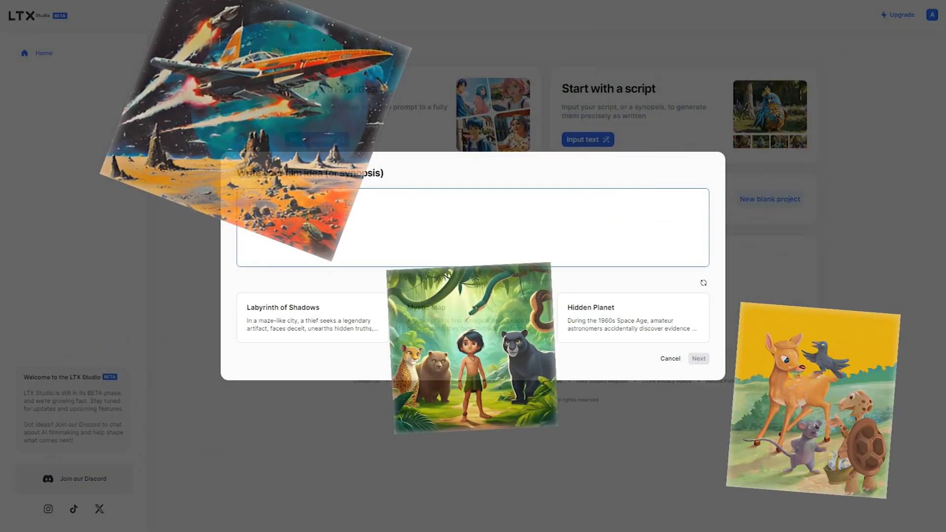
type("Kai with her team-mates Leo and Terra landed on an unknown planet in their spaceship. The moment they stepped on the surface, they felt a rush of excitement. The air was alive and glowing plants illuminated the landscape. With every step they took, the weight of discovery grew heavier, fueling their anticipation for what lay ahead.")
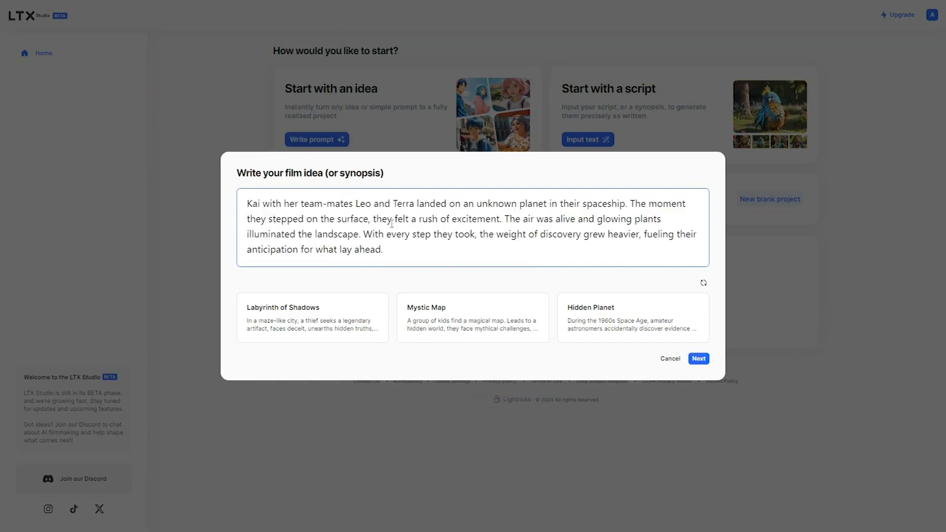
left_click(699, 359)
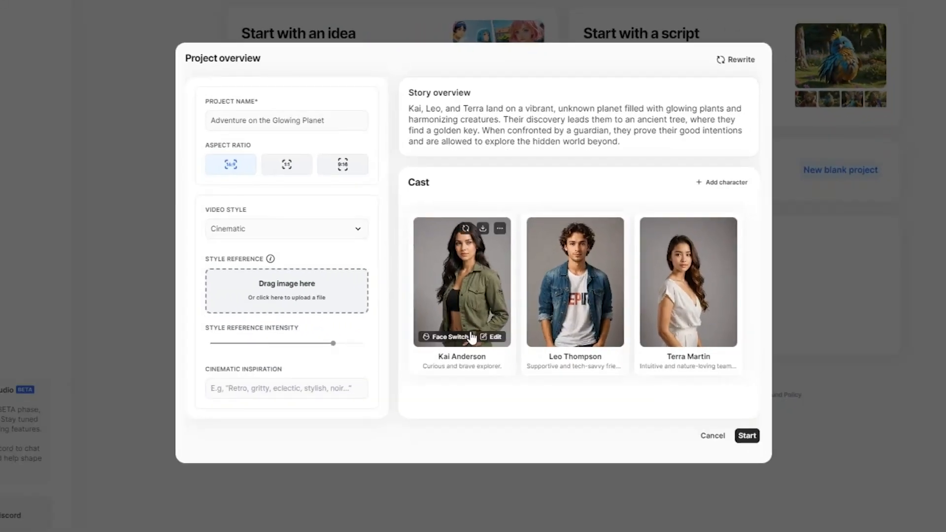
left_click(673, 336)
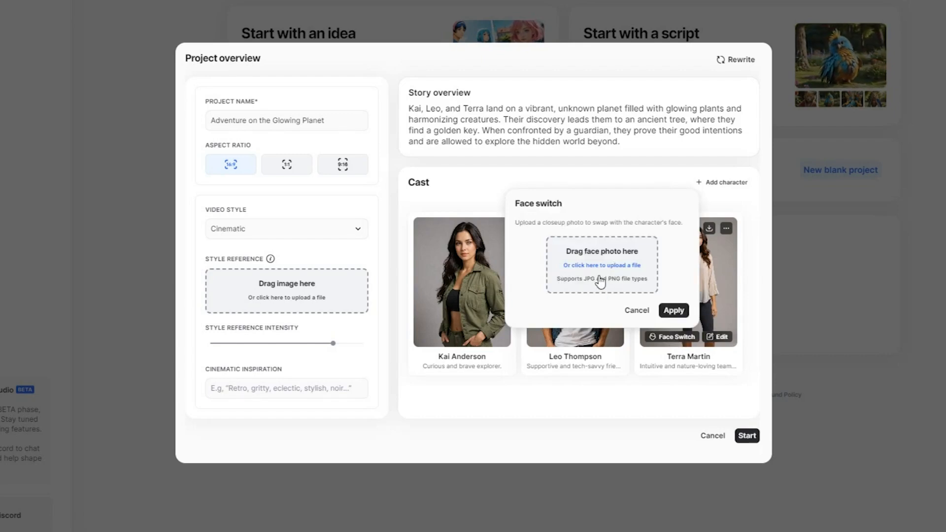
left_click(636, 310)
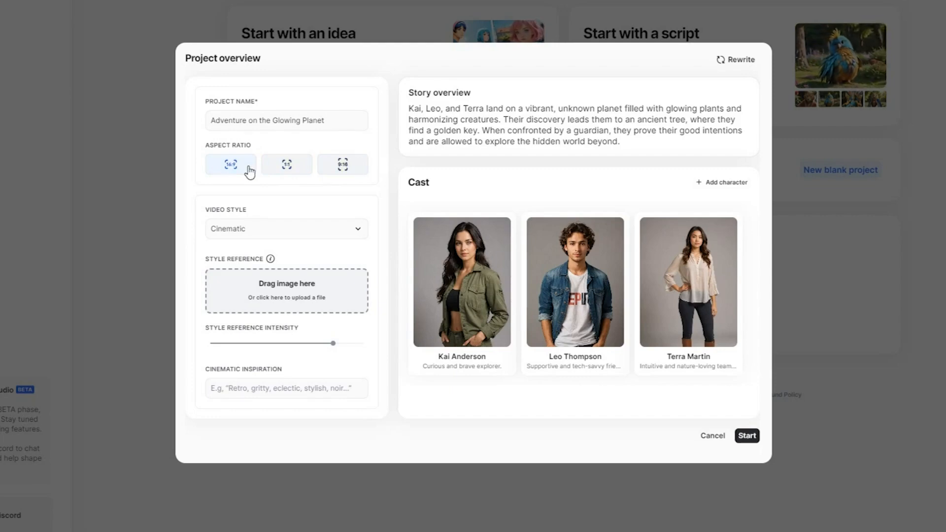
left_click(295, 236)
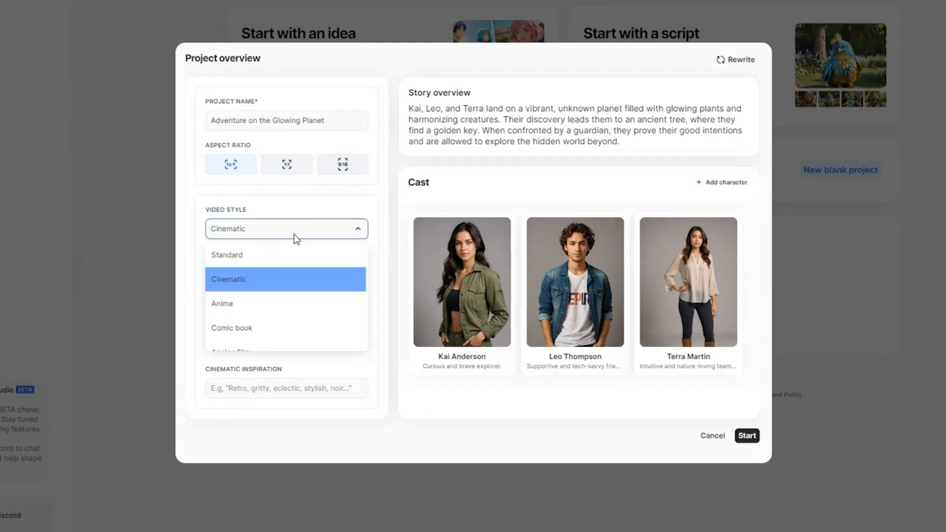
Preview the Anime, Comic book, 3D model, Cyberpunk and Neonpunk styles, then return to Cinematic
left_click(276, 308)
scroll(311, 295, "down", 1)
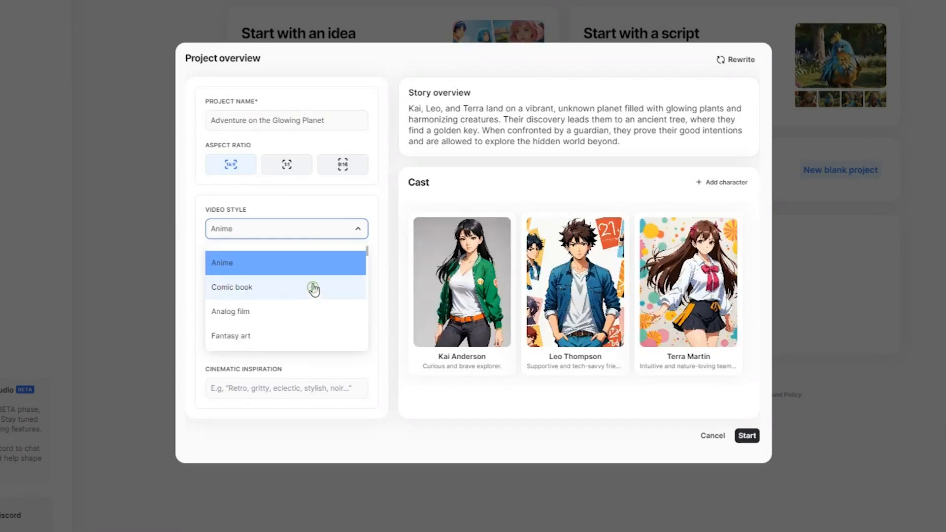
left_click(311, 291)
scroll(308, 290, "down", 4)
scroll(305, 286, "up", 2)
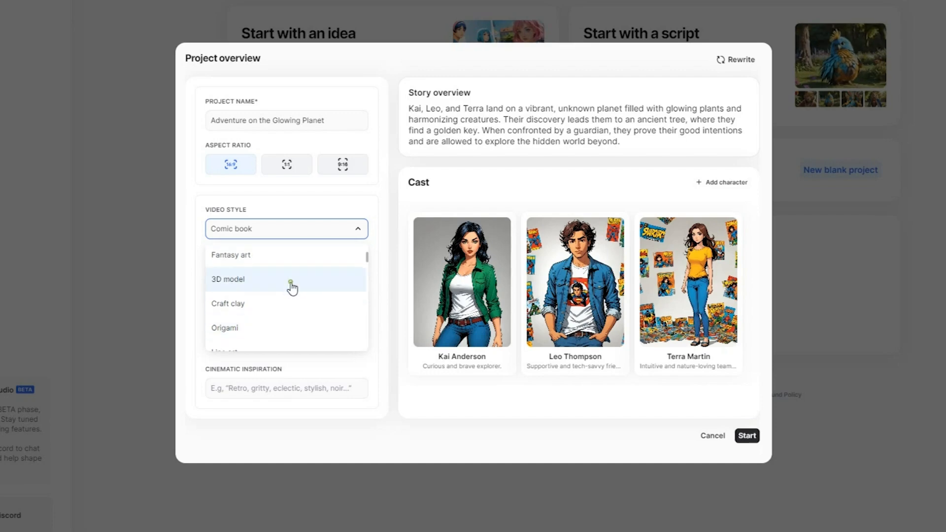
left_click(306, 284)
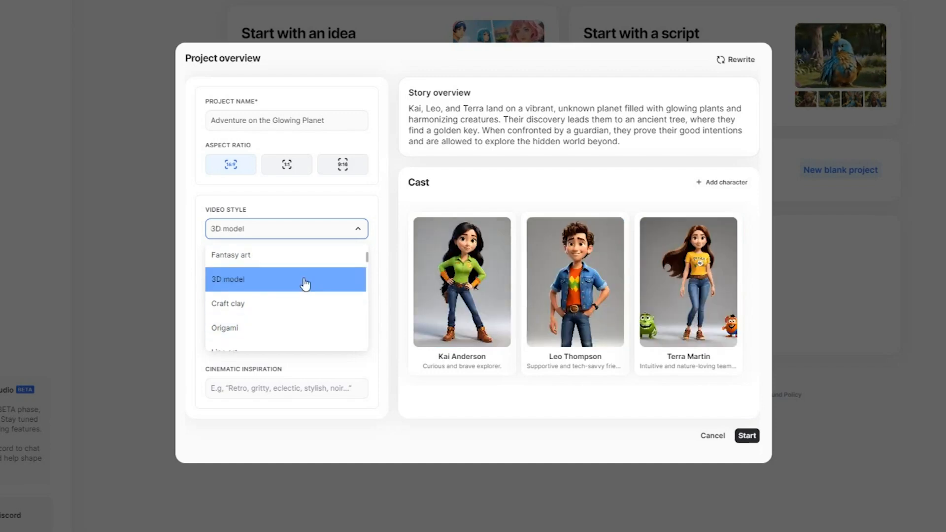
scroll(306, 284, "down", 2)
scroll(305, 285, "down", 2)
left_click(305, 281)
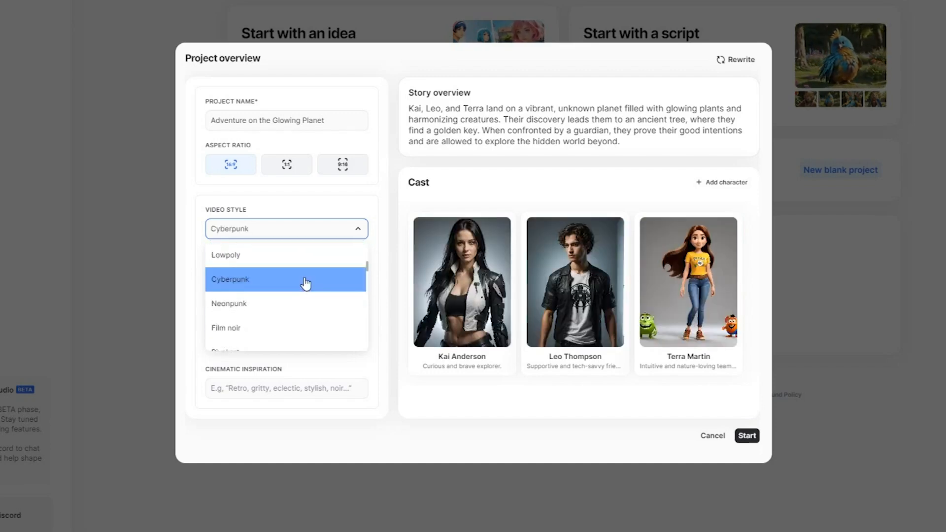
left_click(303, 309)
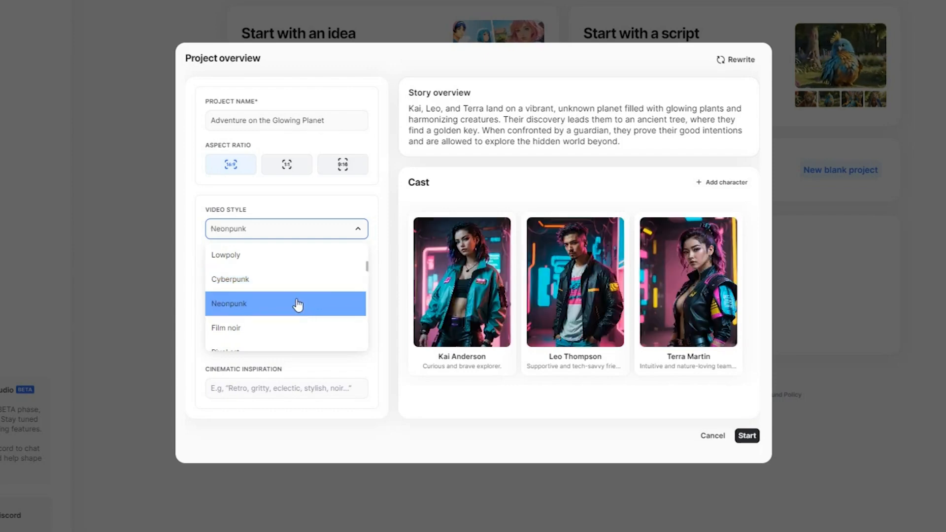
scroll(298, 303, "up", 3)
left_click(303, 285)
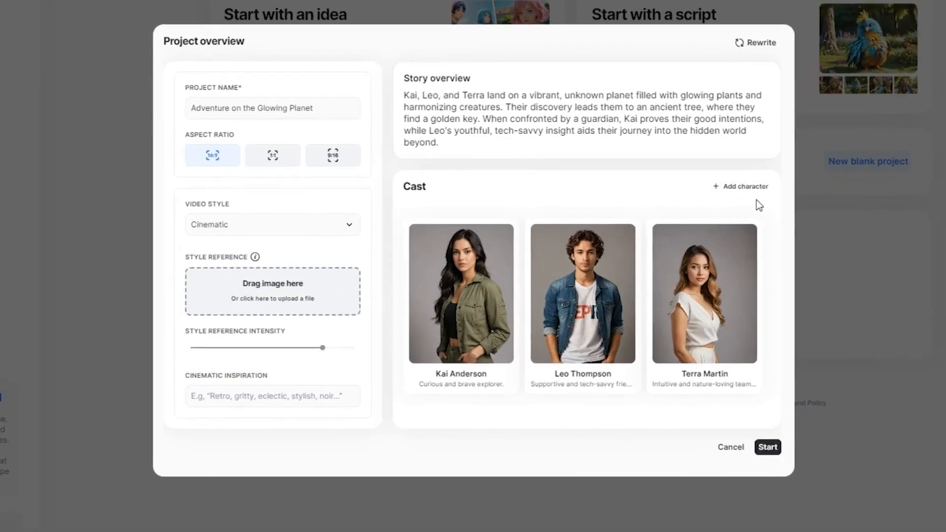
Discard a new character draft, then change Kai Anderson's age to 40
left_click(748, 187)
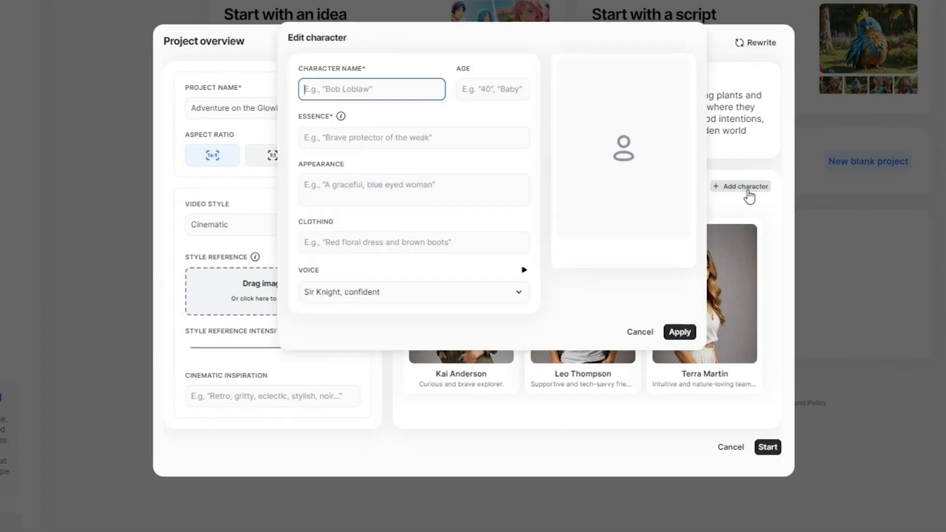
left_click(646, 330)
mouse_move(497, 352)
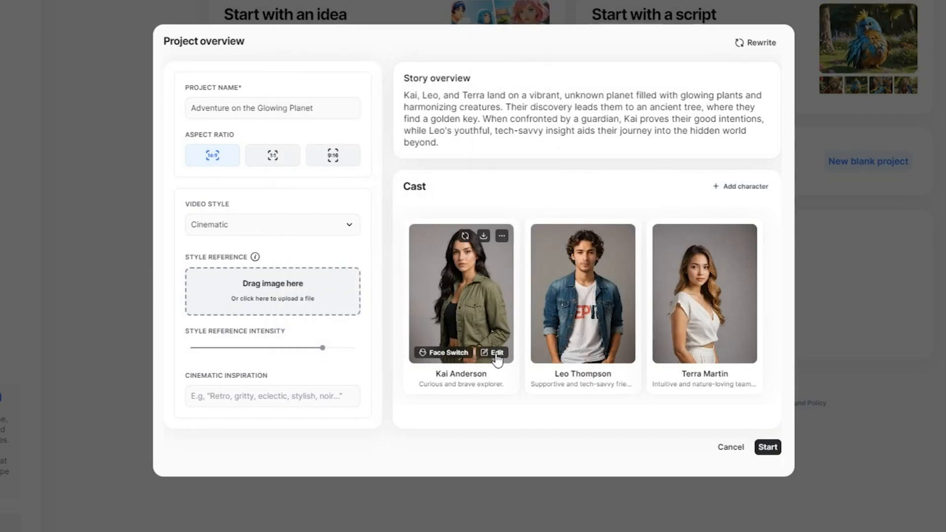
left_click(497, 352)
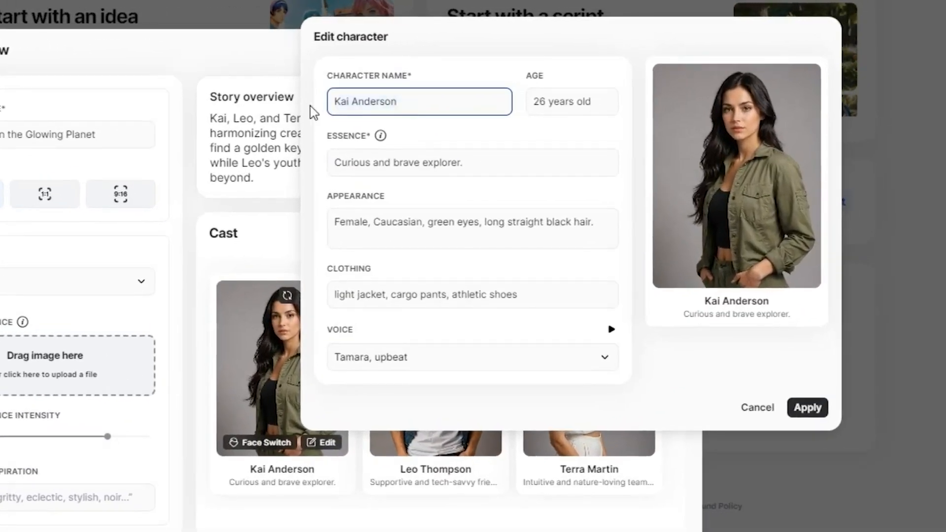
left_click_drag(593, 104, 511, 121)
left_click(515, 123)
left_click(541, 104)
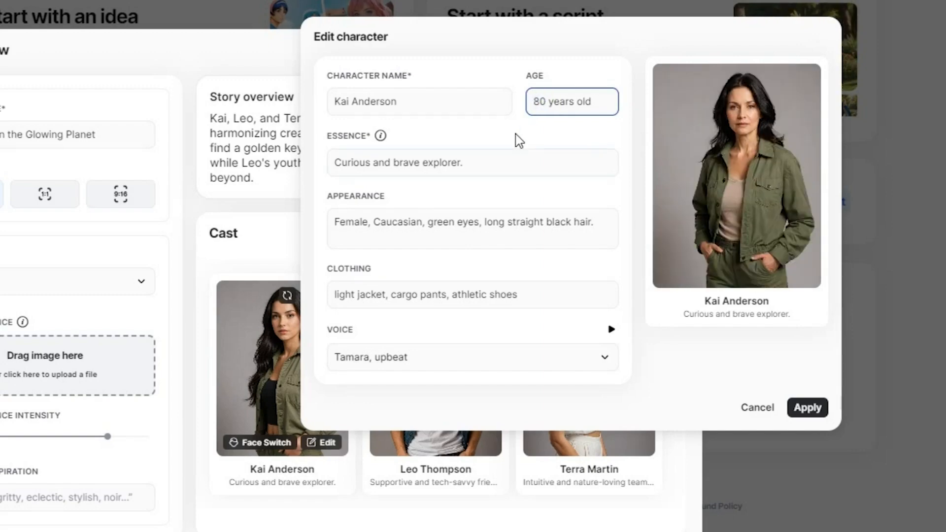
key("BackSpace")
type("4")
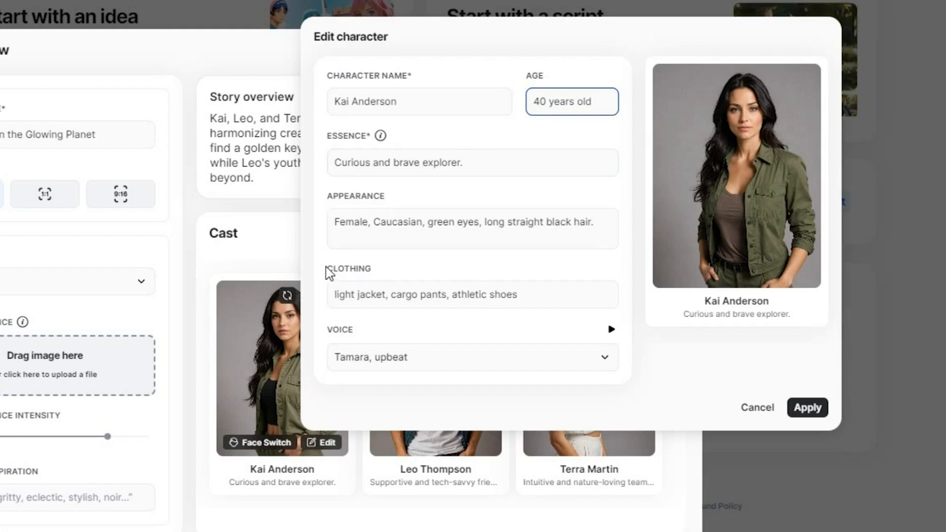
Set Kai's clothing to space suit and boots and give her the Rachel, calm voice
triple_click(523, 297)
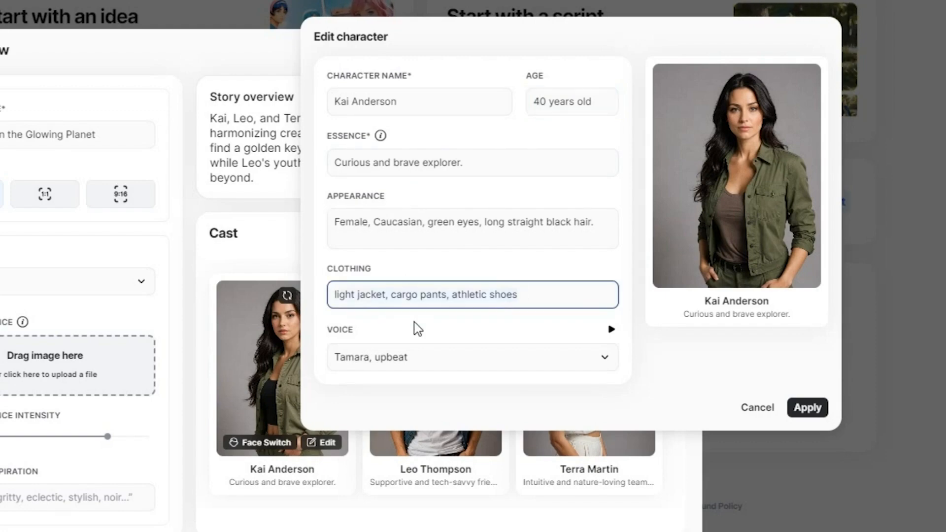
type("space suit, boots")
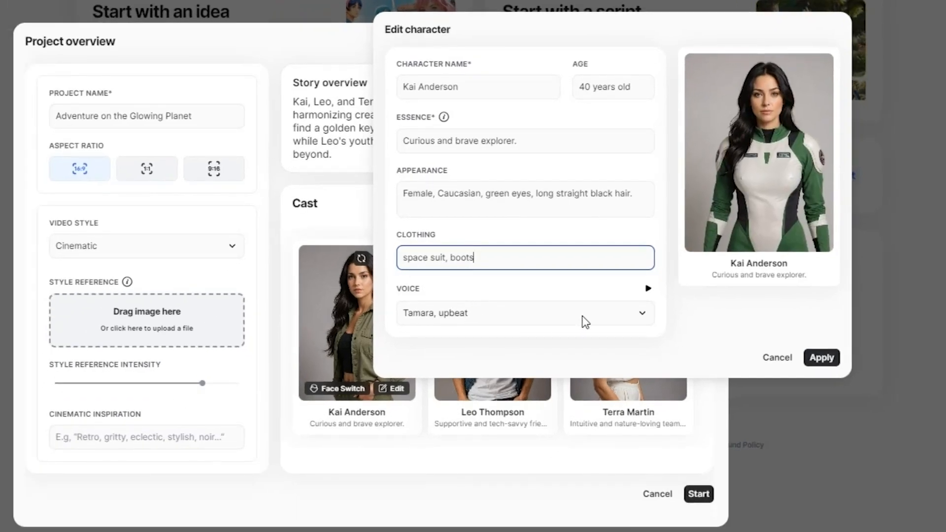
left_click(544, 318)
scroll(630, 377, "down", 5)
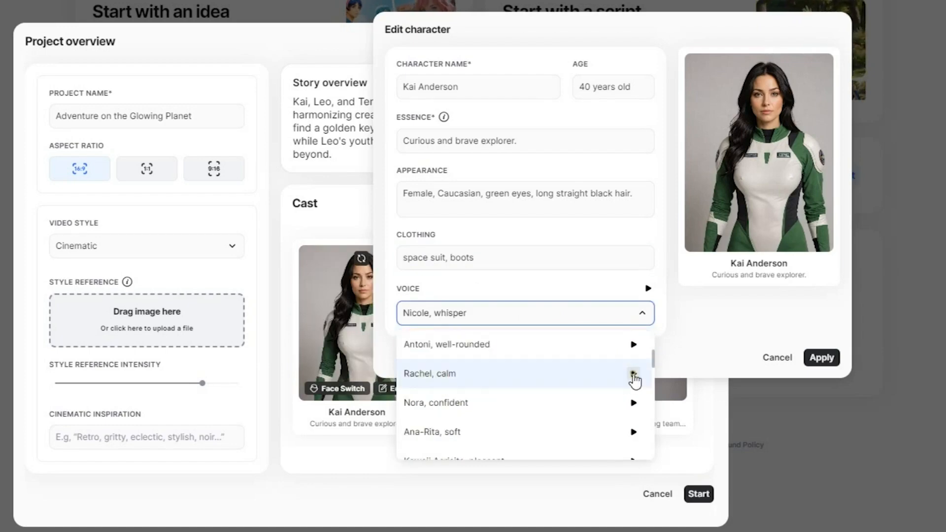
scroll(633, 379, "down", 2)
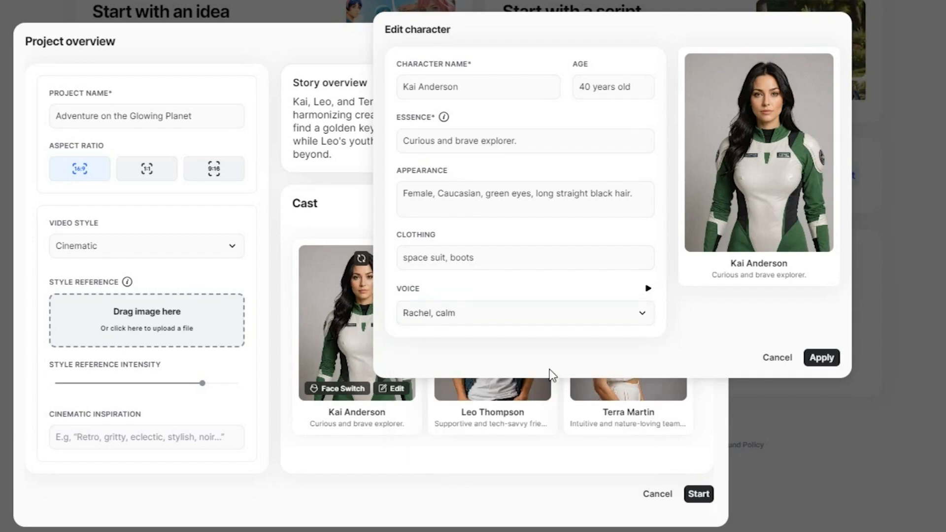
left_click(831, 357)
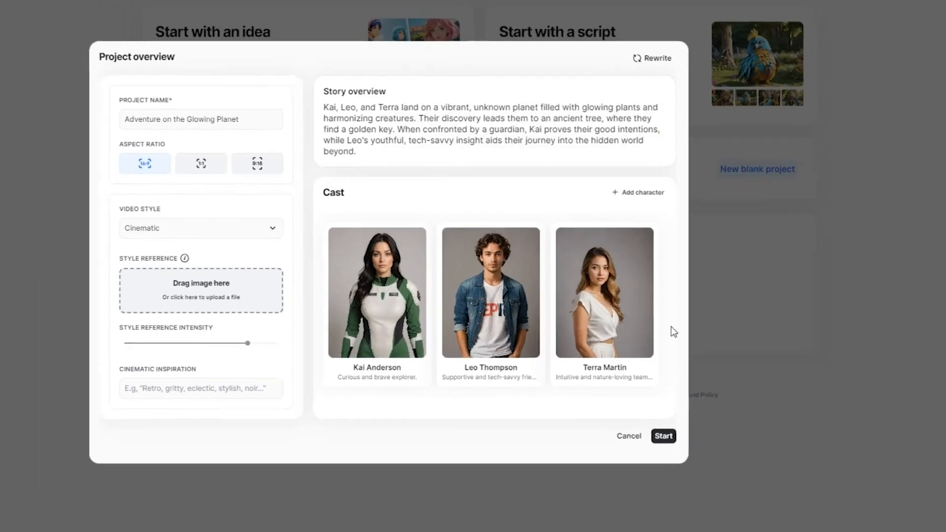
Give Leo Thompson age 46, 'space suit, boots' clothing and the Josh, deep voice
left_click(528, 376)
double_click(671, 98)
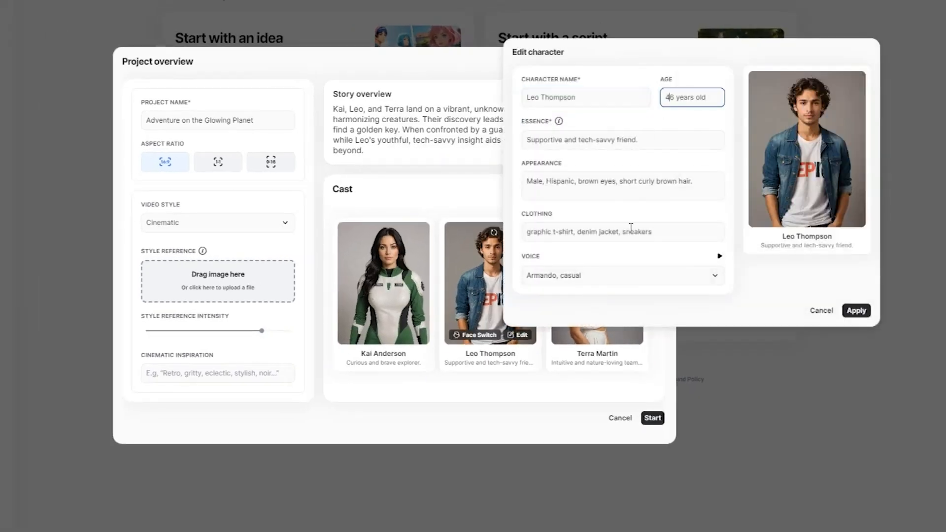
type("46")
left_click(581, 231)
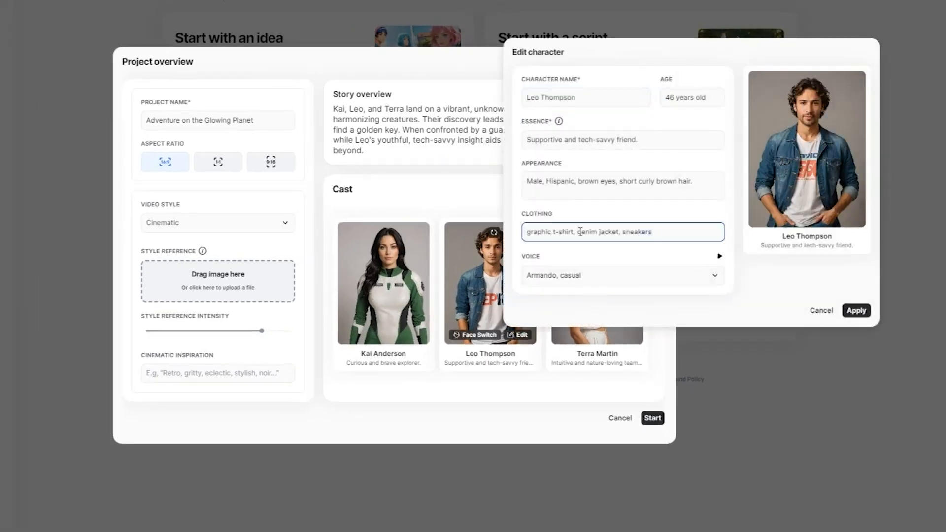
key("ctrl+a")
type("space suit, boots")
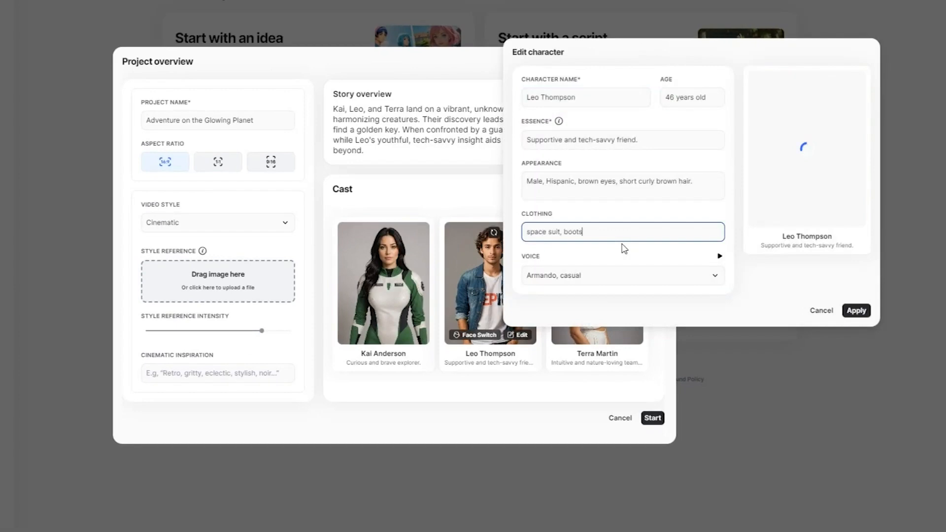
left_click(636, 275)
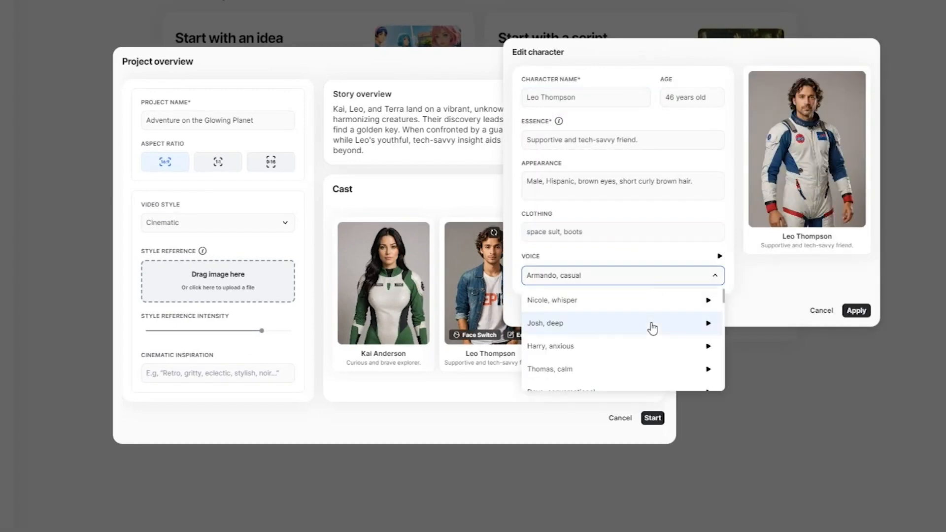
left_click(652, 325)
left_click(858, 311)
Set Terra Martin's age to 40, clear her clothing text, pick a new voice and apply
left_click(624, 323)
double_click(729, 97)
type("40")
left_click(693, 232)
key("ctrl+a")
type("space suit, boots")
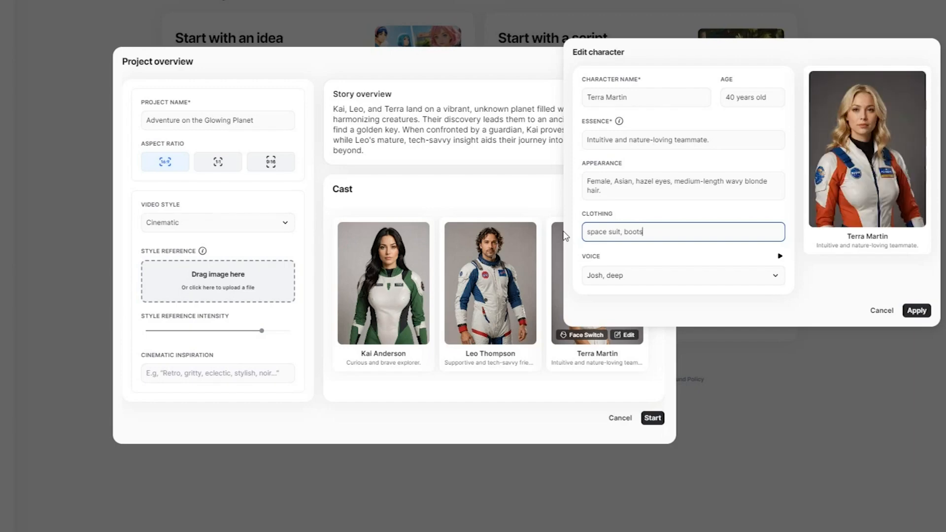
left_click(641, 275)
scroll(683, 339, "down", 2)
scroll(684, 345, "down", 2)
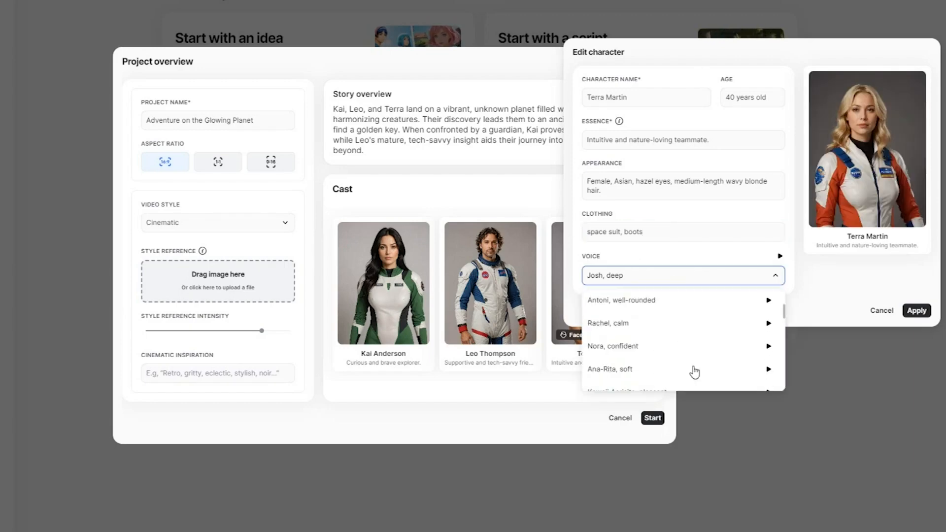
left_click(693, 370)
left_click(916, 311)
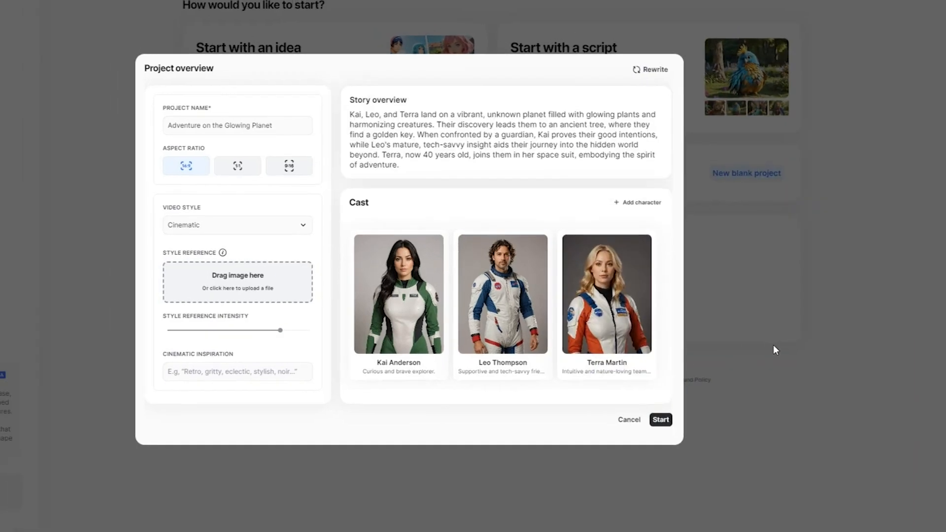
Start the project so the storyboard generates Scene 1's shots
left_click(696, 418)
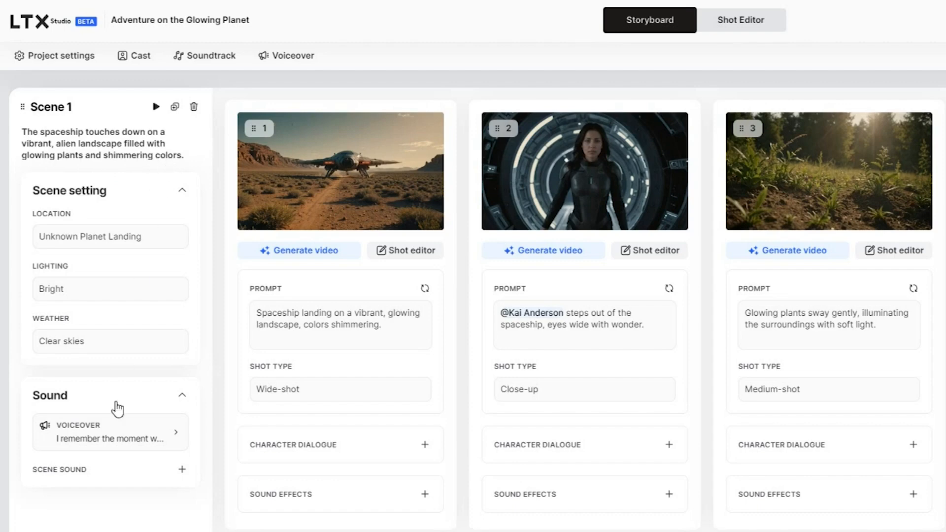
left_click(131, 440)
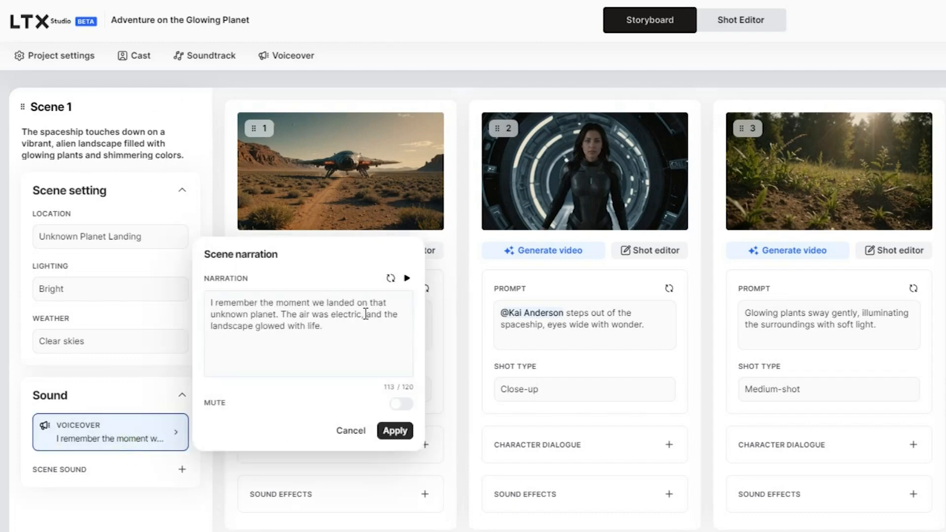
left_click(350, 431)
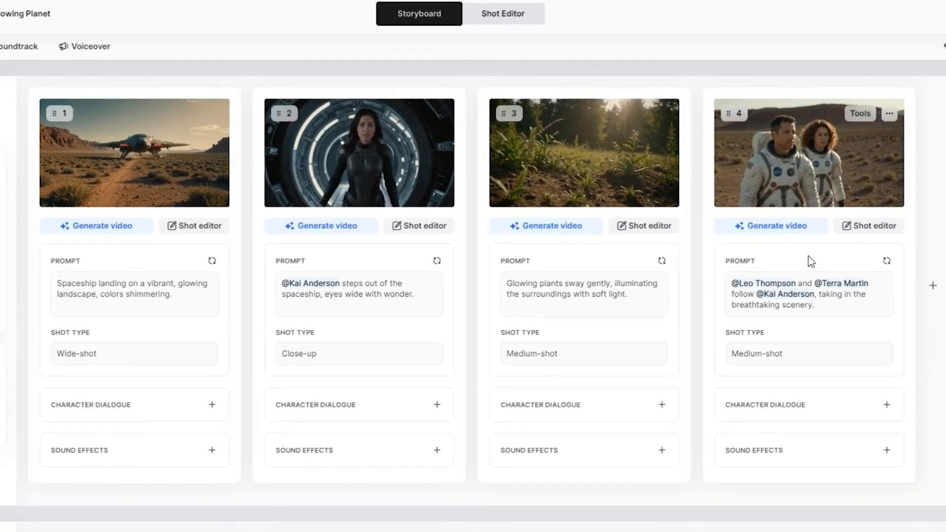
left_click_drag(60, 281, 196, 296)
left_click(244, 316)
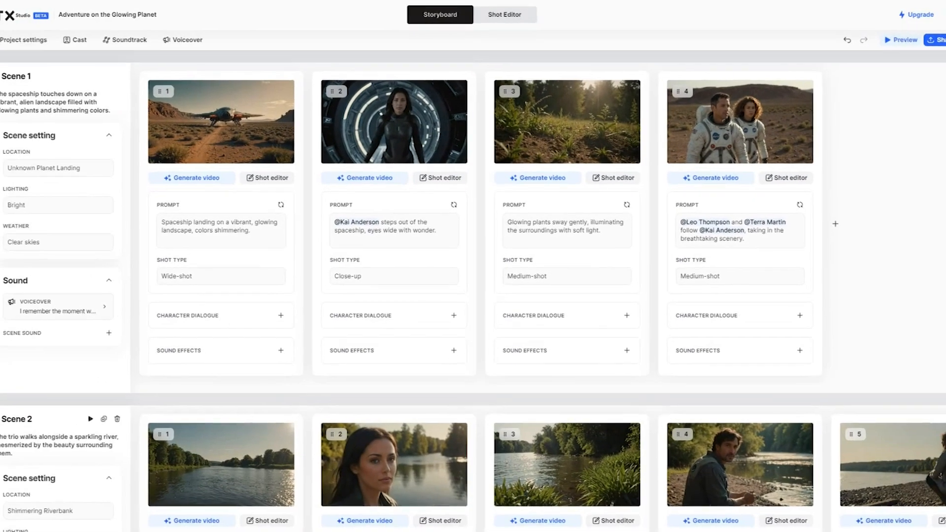
scroll(8, 419, "down", 10)
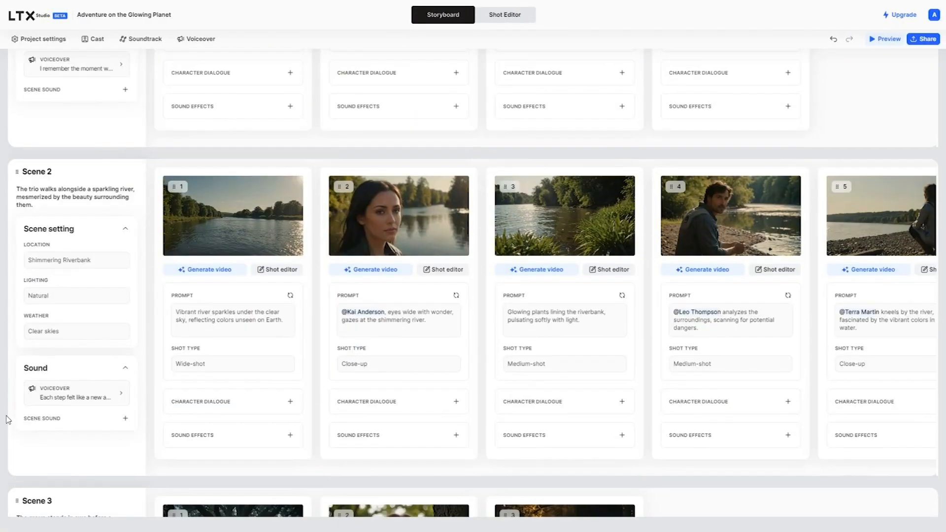
scroll(8, 420, "down", 12)
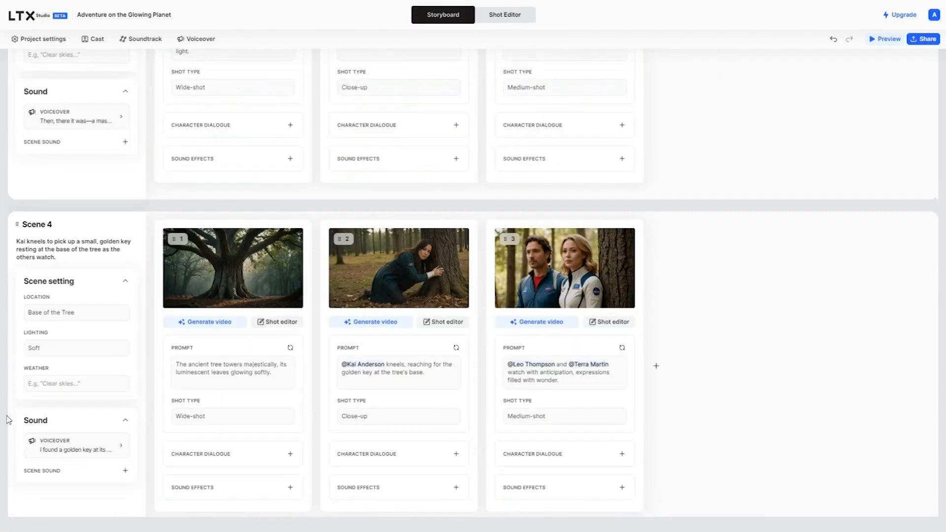
scroll(8, 419, "down", 12)
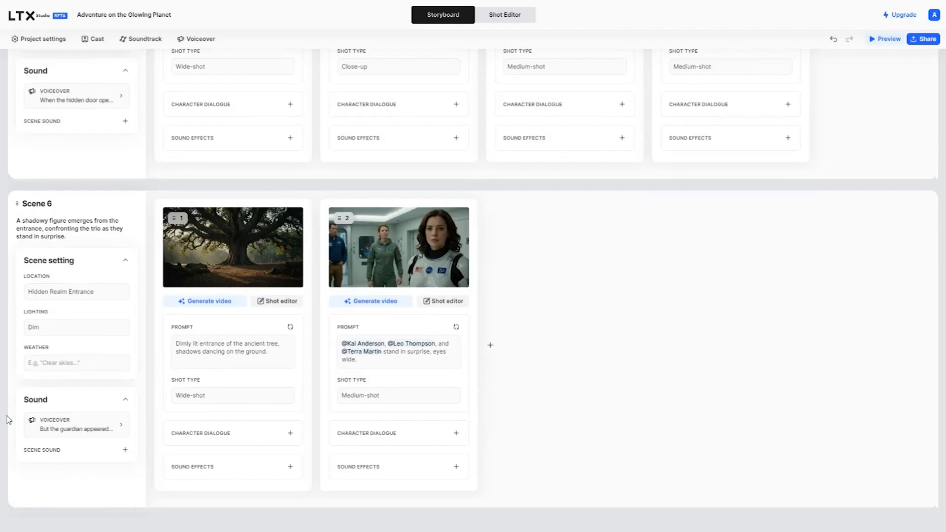
scroll(8, 420, "down", 8)
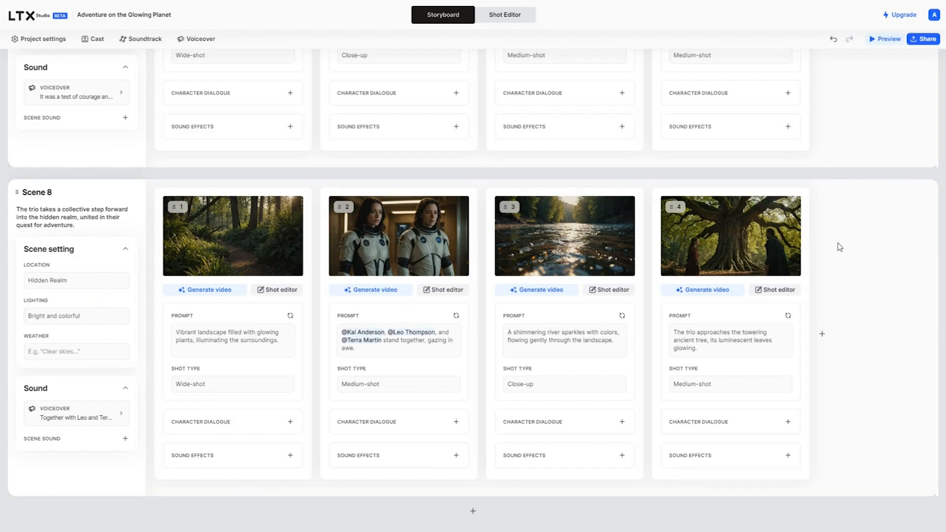
scroll(839, 247, "up", 6)
scroll(842, 249, "up", 9)
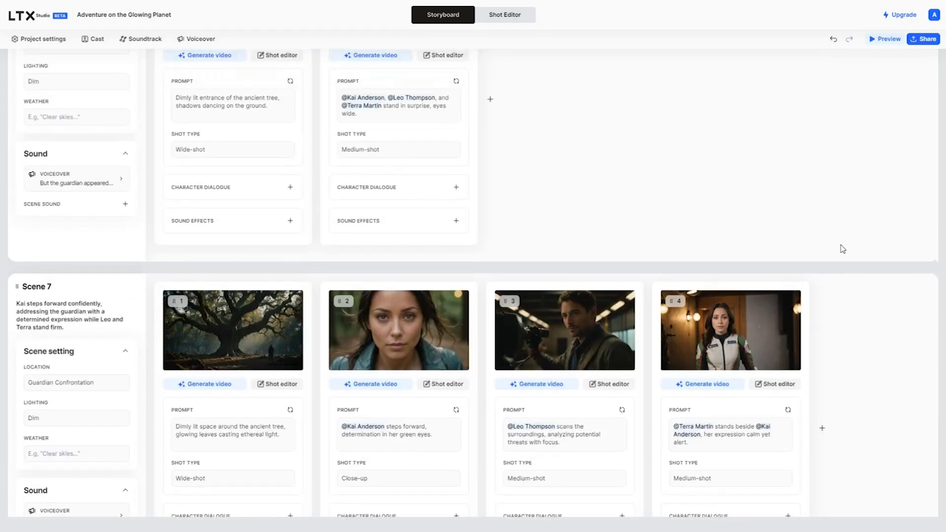
scroll(843, 249, "up", 3)
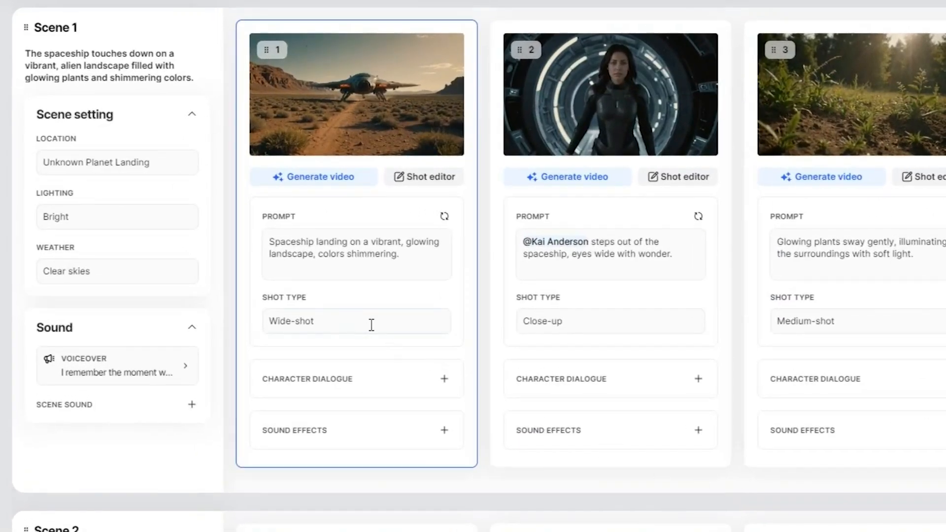
left_click(372, 325)
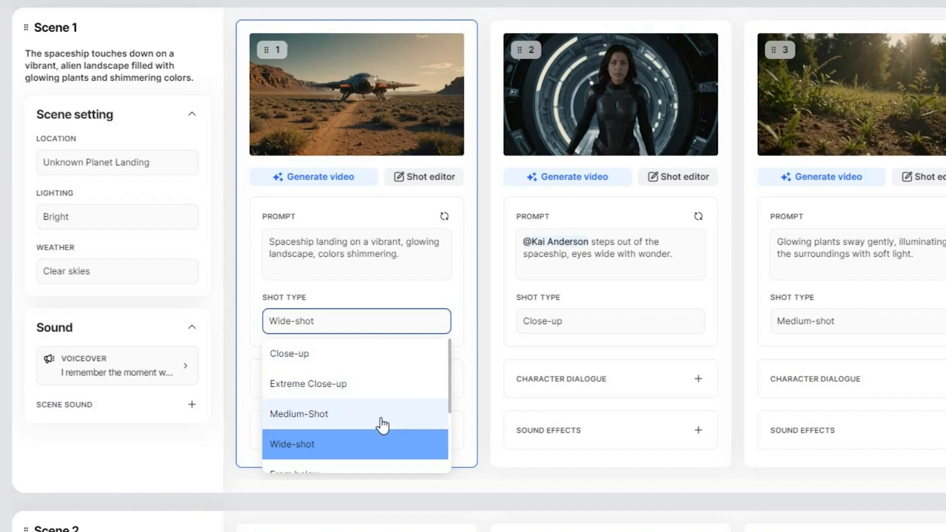
Change shot 1's shot type to From below
scroll(383, 423, "down", 1)
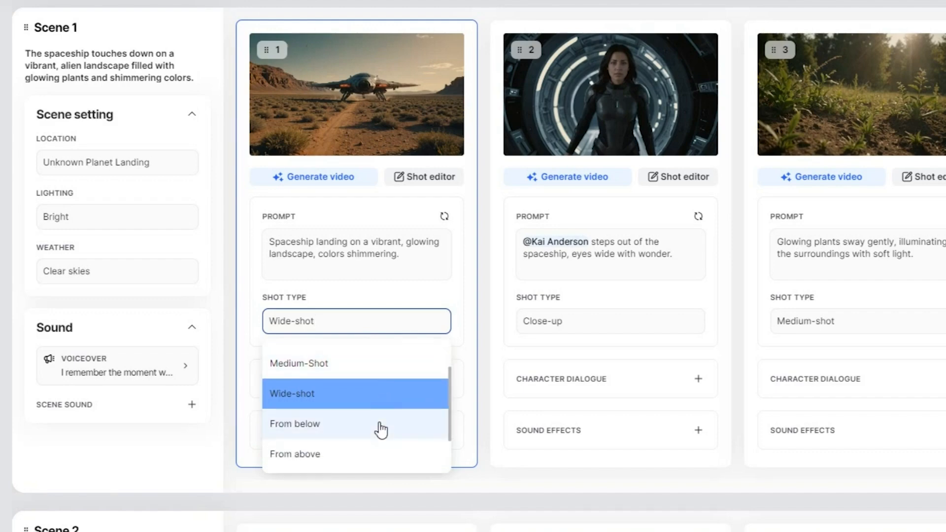
scroll(381, 425, "down", 2)
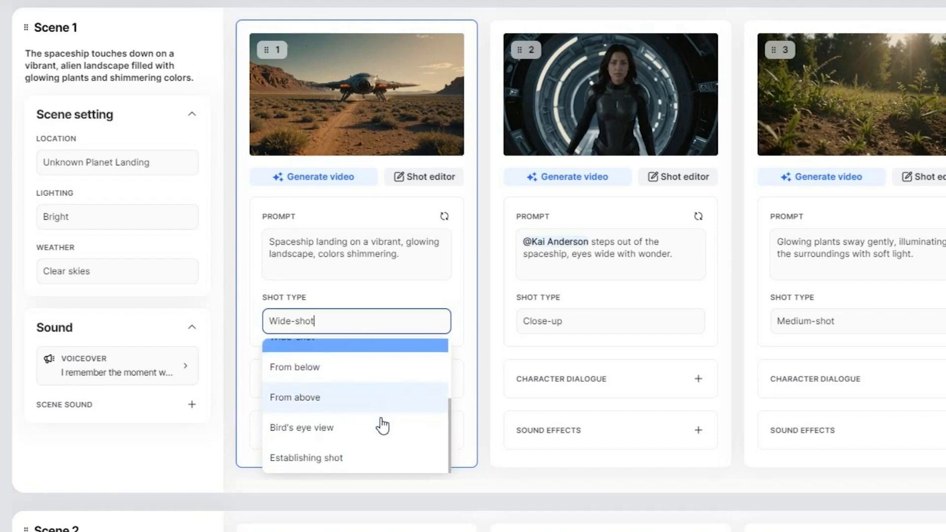
scroll(383, 465, "up", 2)
scroll(382, 465, "down", 2)
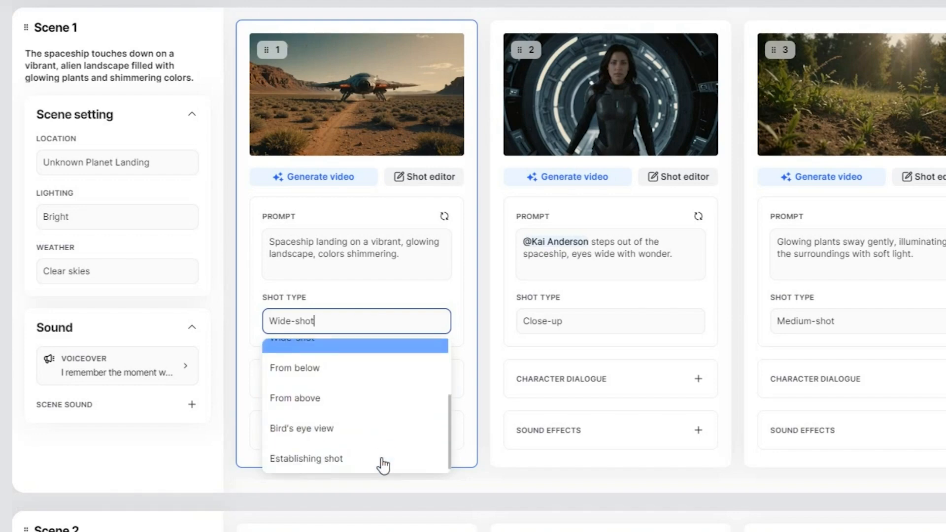
left_click(354, 370)
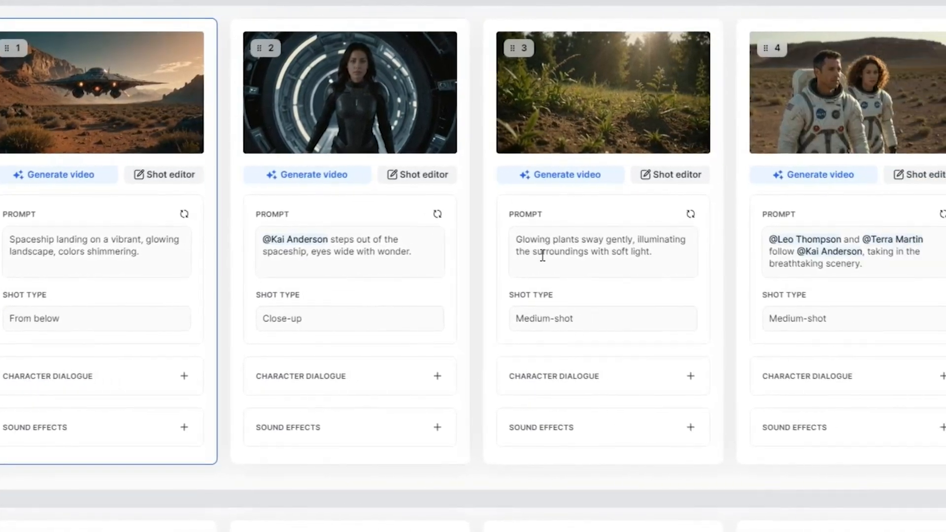
left_click(653, 251)
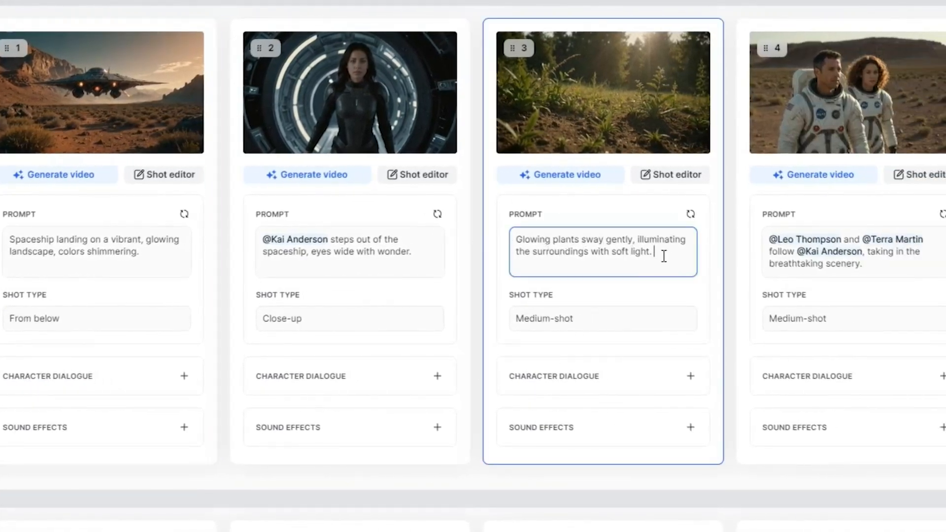
type("@")
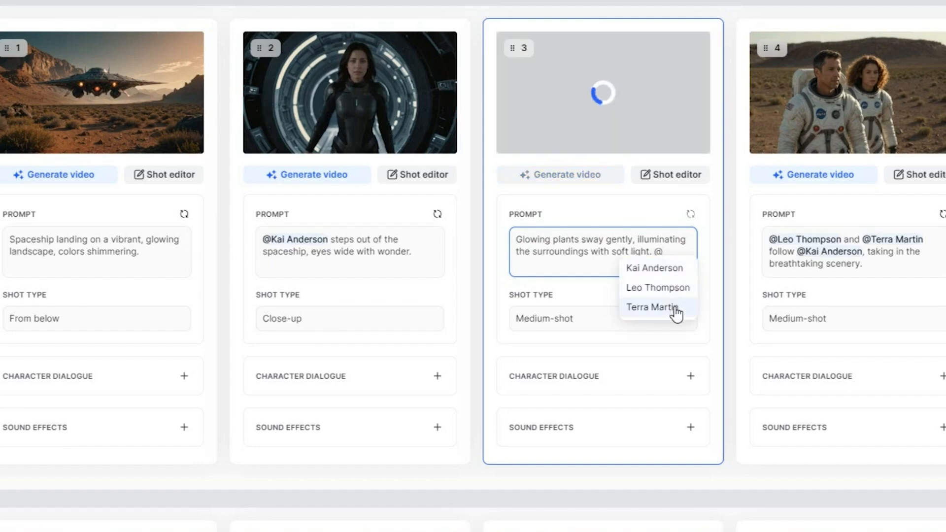
left_click(679, 289)
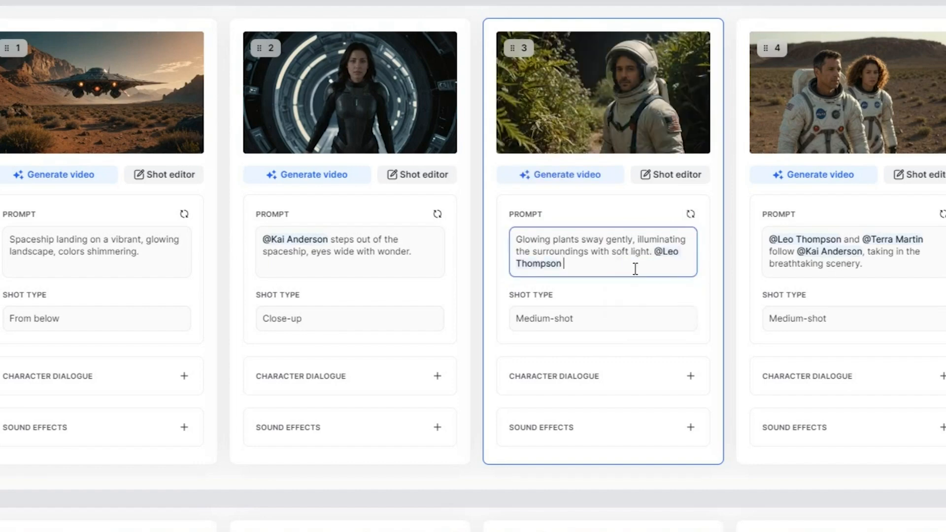
left_click(656, 255)
key("BackSpace")
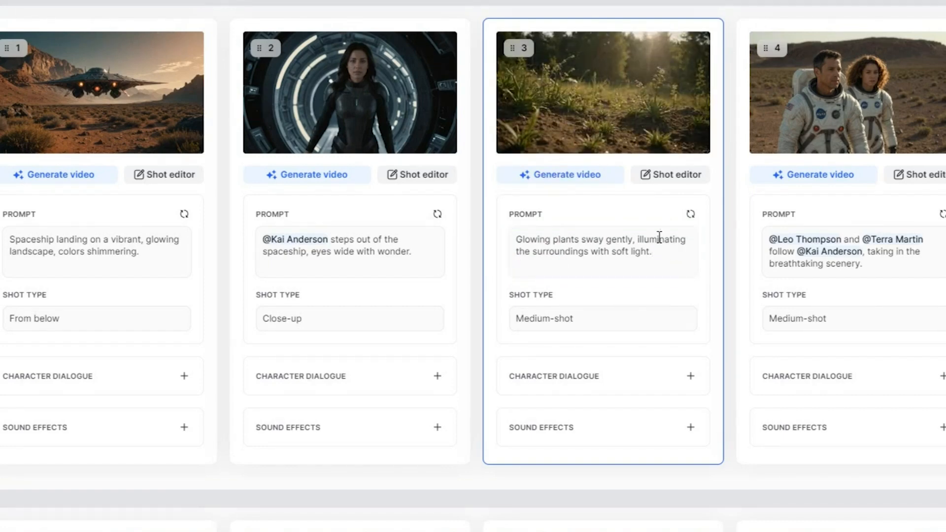
Add 'bioluminescence' to shot 3's frame prompt and regenerate the frame
left_click(680, 177)
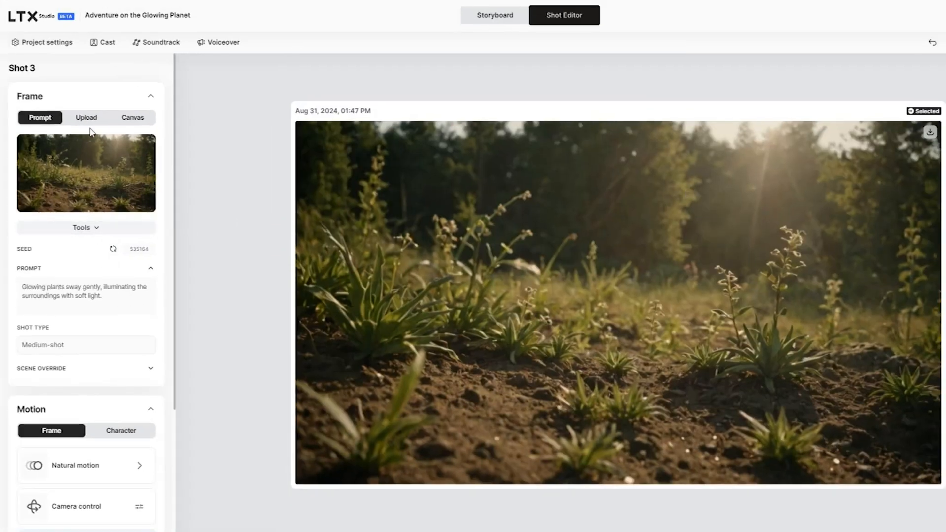
left_click(88, 118)
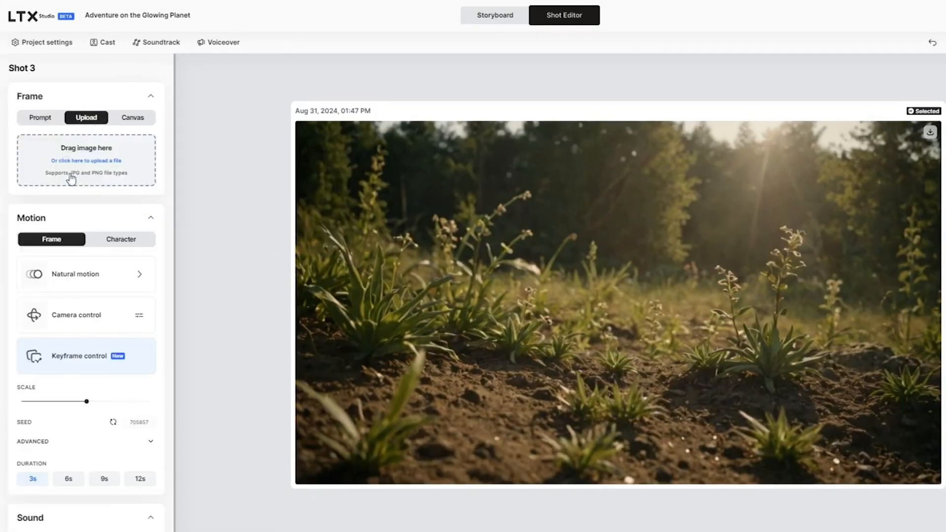
left_click(42, 119)
left_click(48, 286)
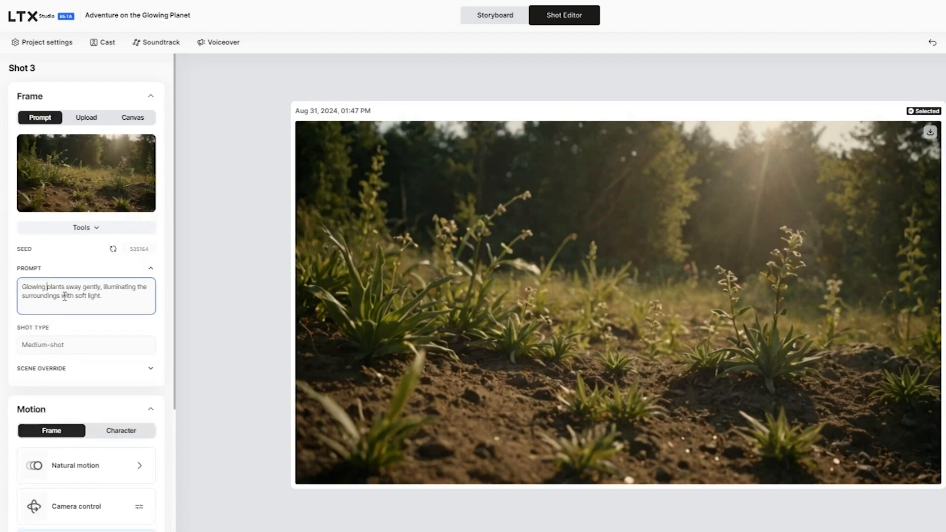
type("bioluminescence")
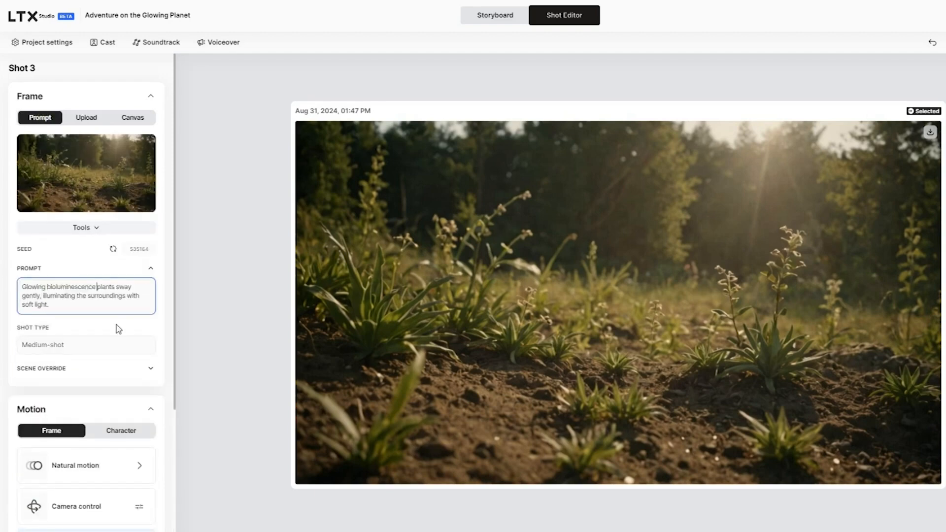
key("Return")
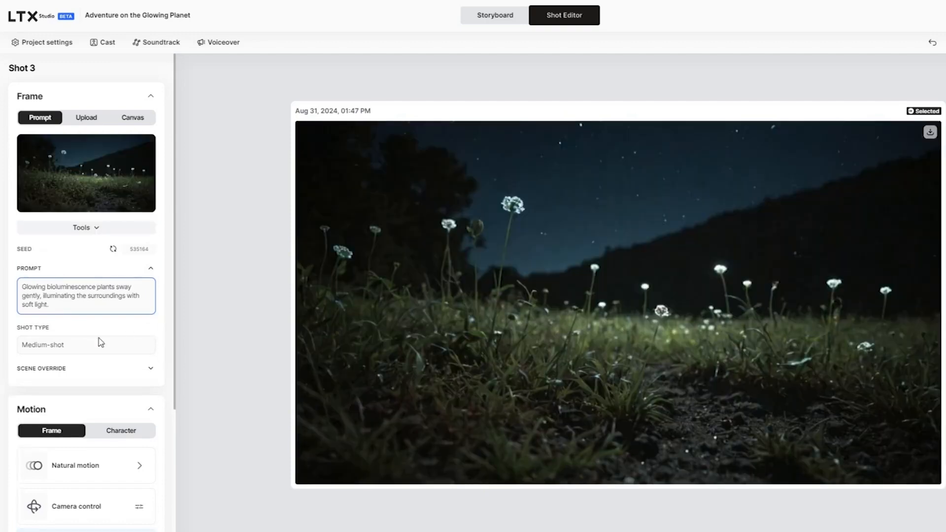
Inspect shot 3's Scene Override and Motion presets without changing anything
scroll(64, 345, "down", 1)
left_click(149, 333)
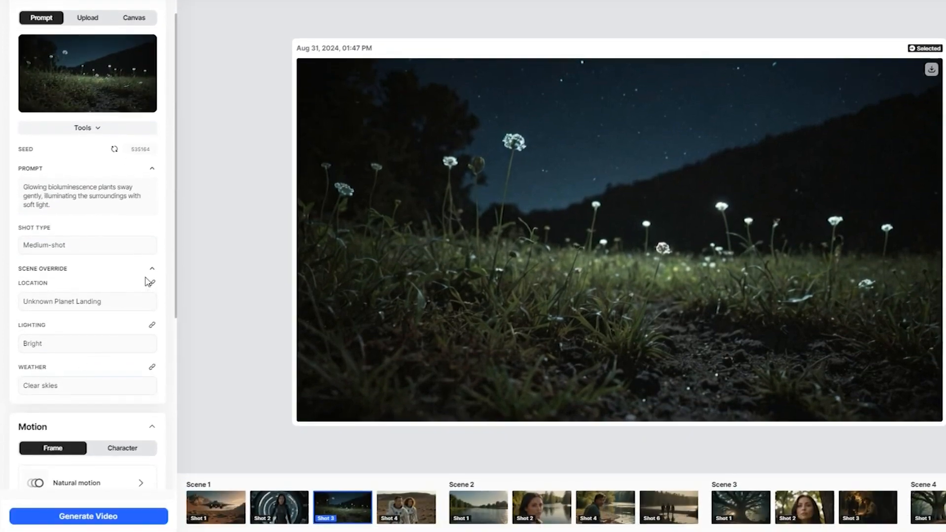
left_click(150, 269)
scroll(145, 302, "down", 2)
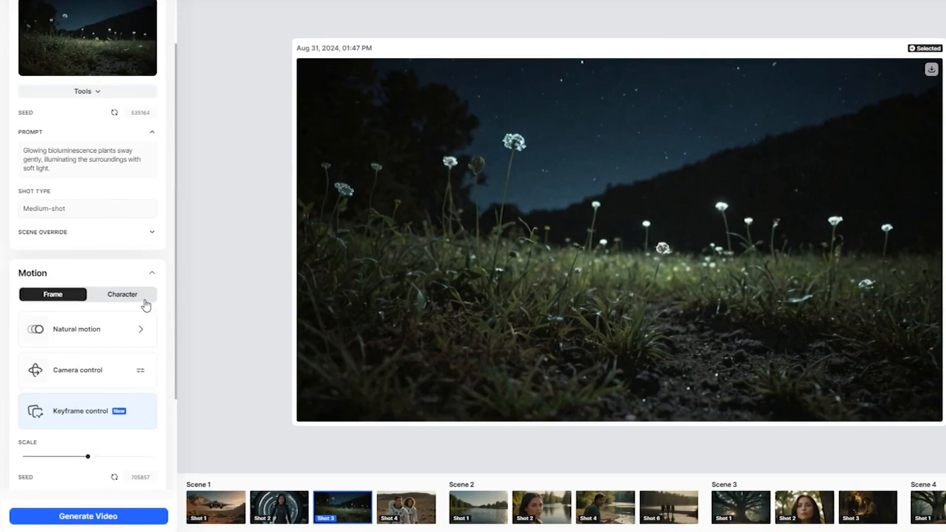
left_click(142, 294)
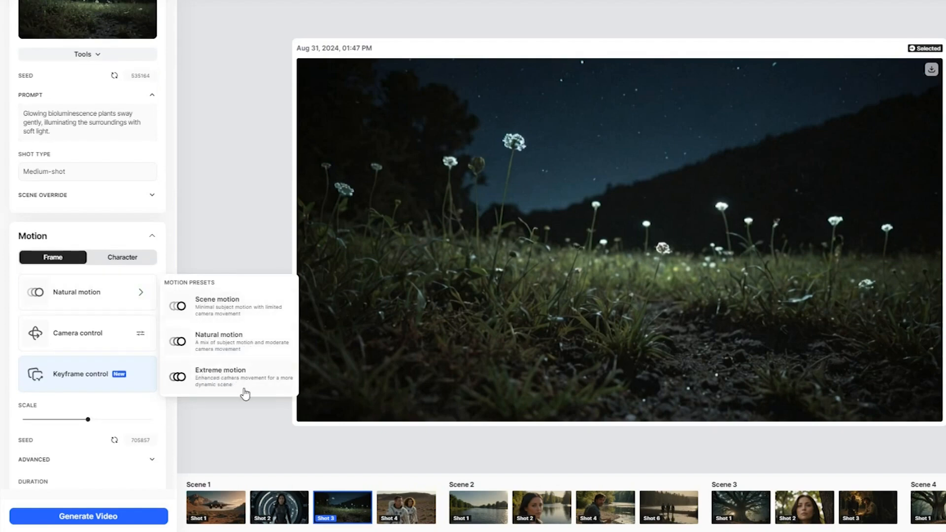
left_click(207, 255)
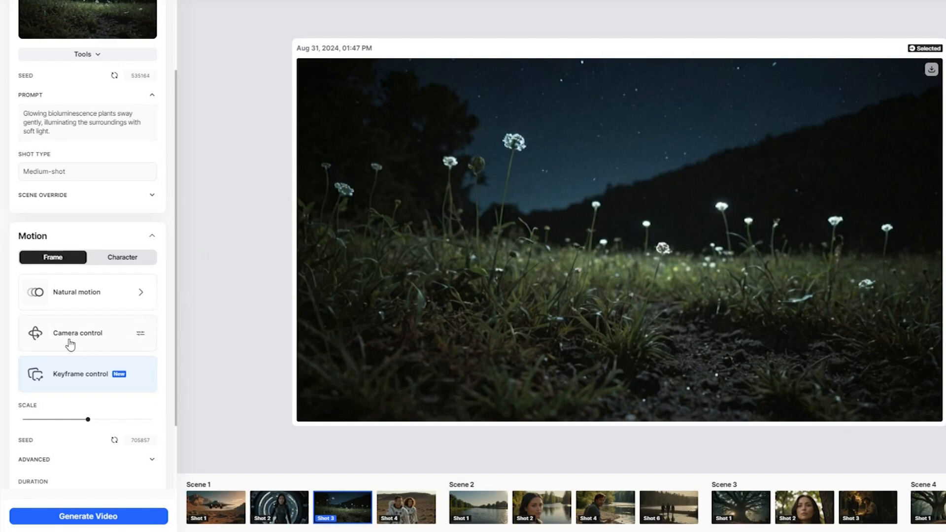
Review the advanced frame rate options and generate video variations of the glowing plants
scroll(74, 345, "down", 1)
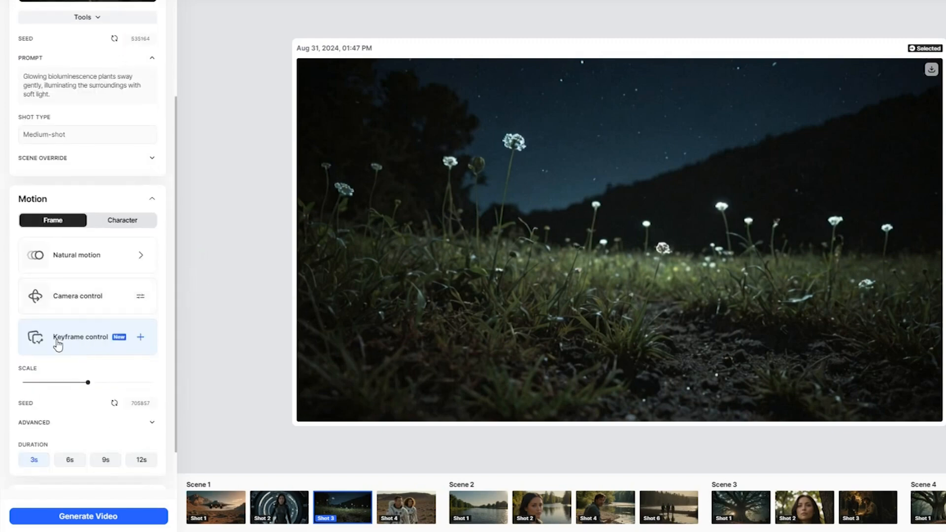
scroll(125, 348, "down", 1)
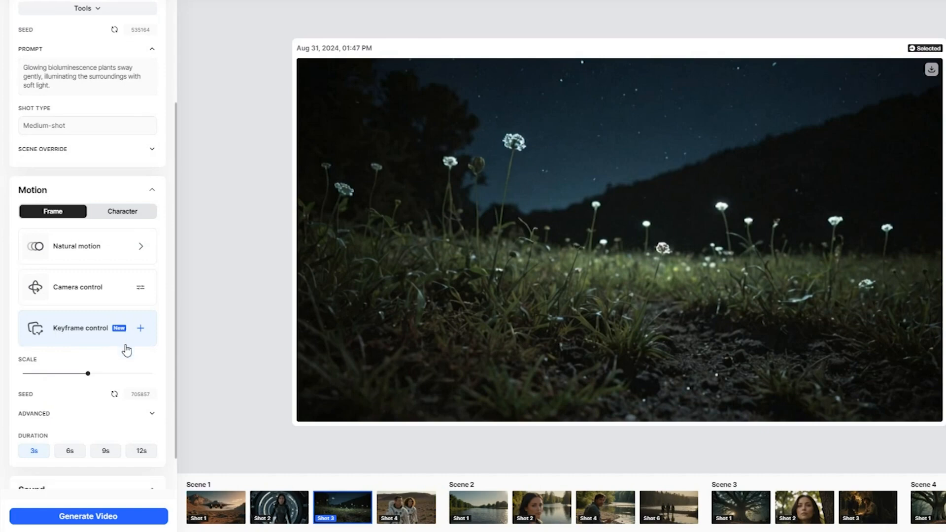
left_click(150, 367)
scroll(74, 369, "down", 1)
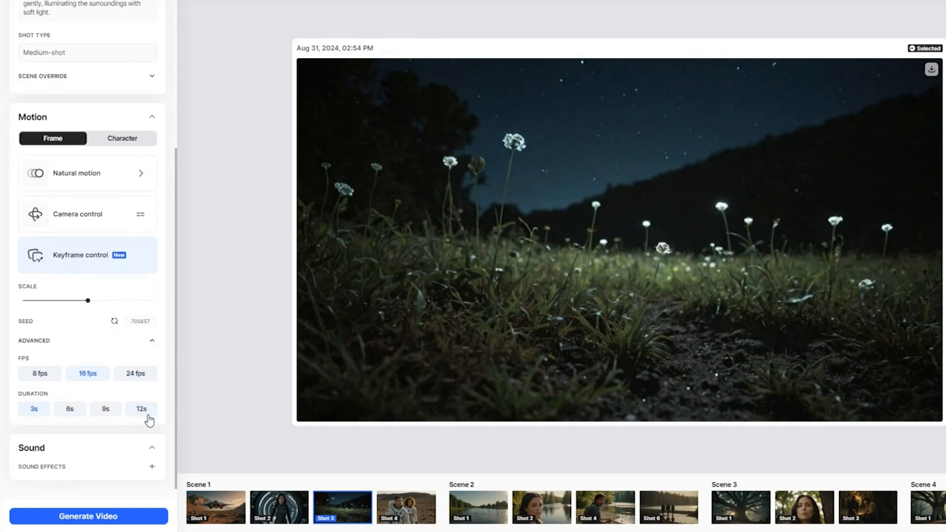
scroll(152, 418, "up", 6)
scroll(159, 419, "down", 6)
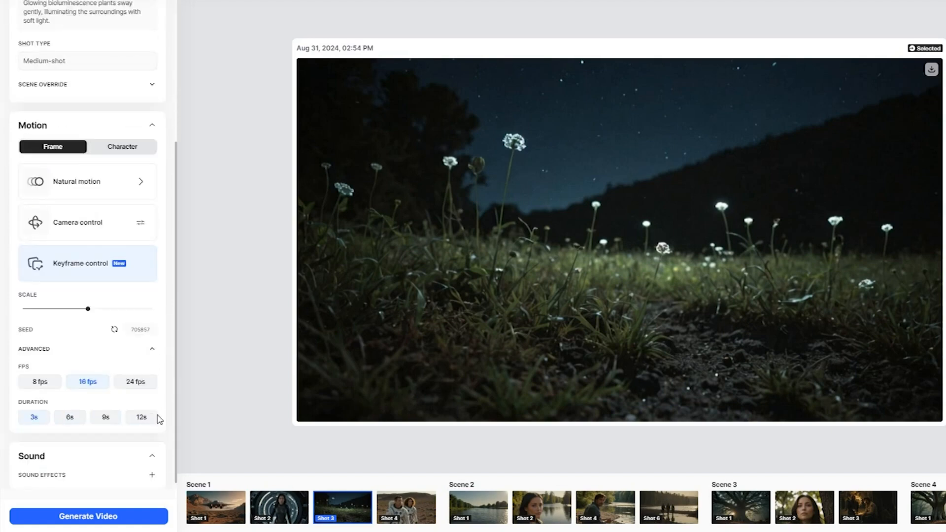
left_click(89, 512)
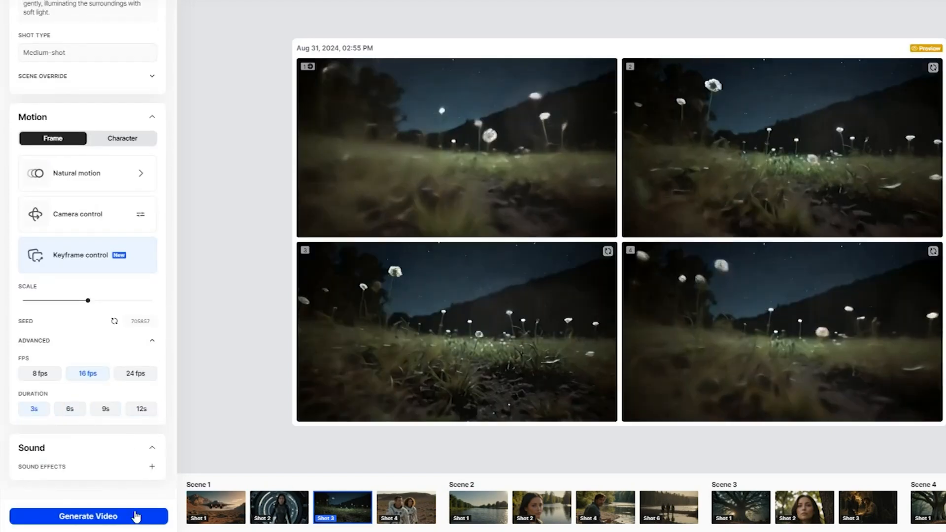
Generate the 3-second video from variation 3, play it, and return to the storyboard
mouse_move(473, 375)
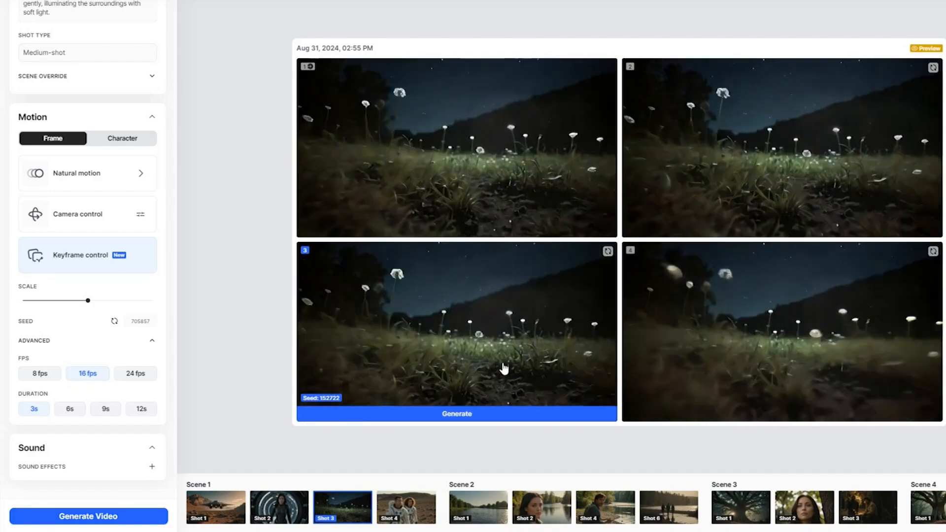
left_click(482, 418)
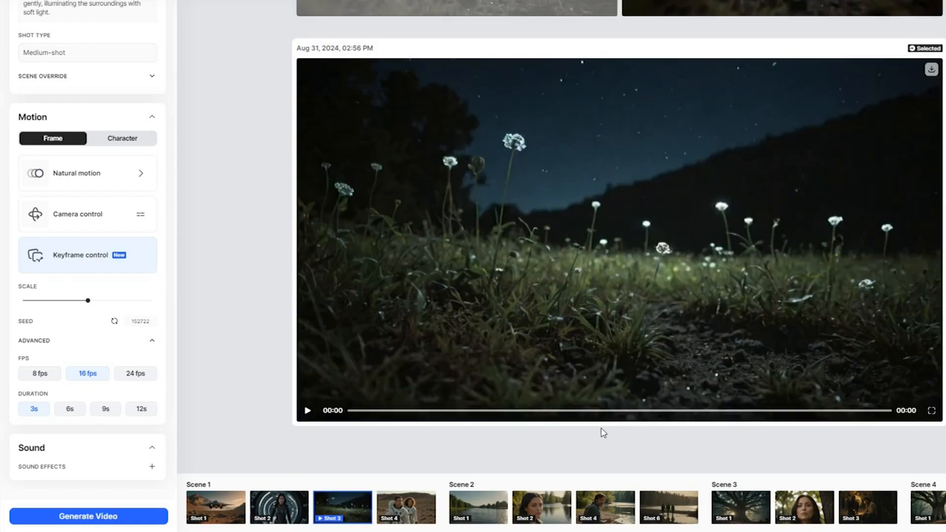
left_click(307, 411)
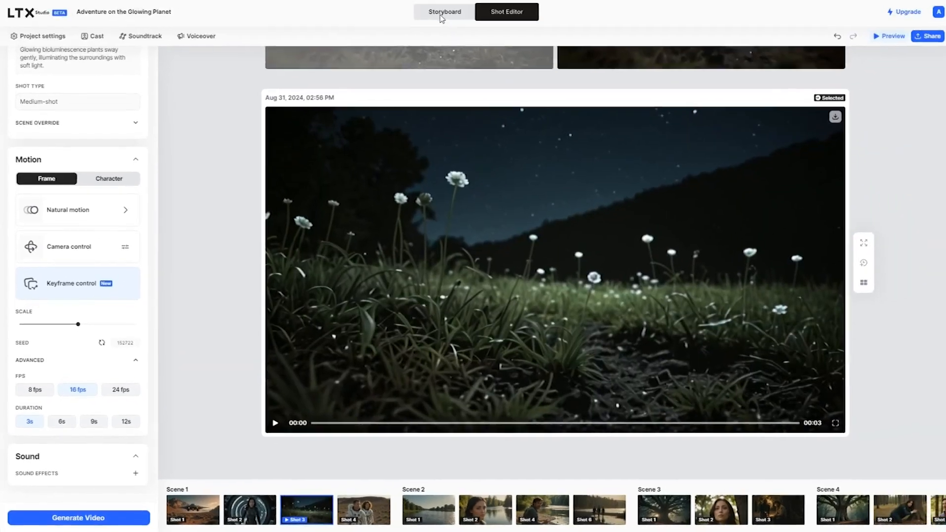
left_click(442, 16)
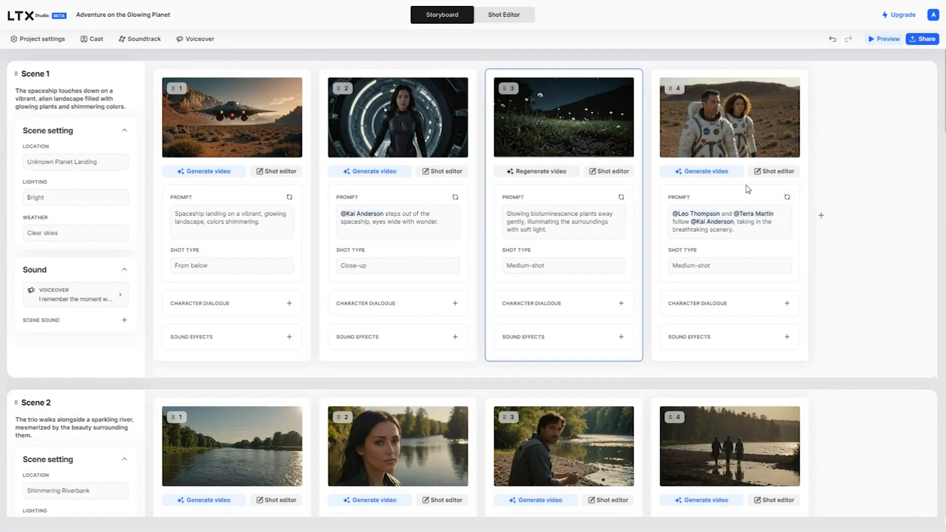
Delete Scene 2's first river shot and preview the 49-second film
left_click_drag(134, 101, 199, 13)
scroll(235, 278, "up", 4)
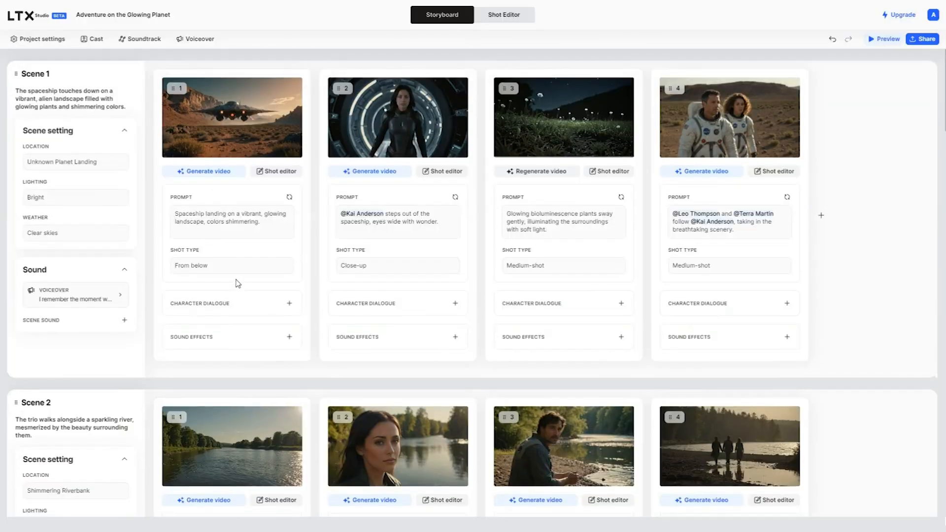
scroll(232, 261, "down", 4)
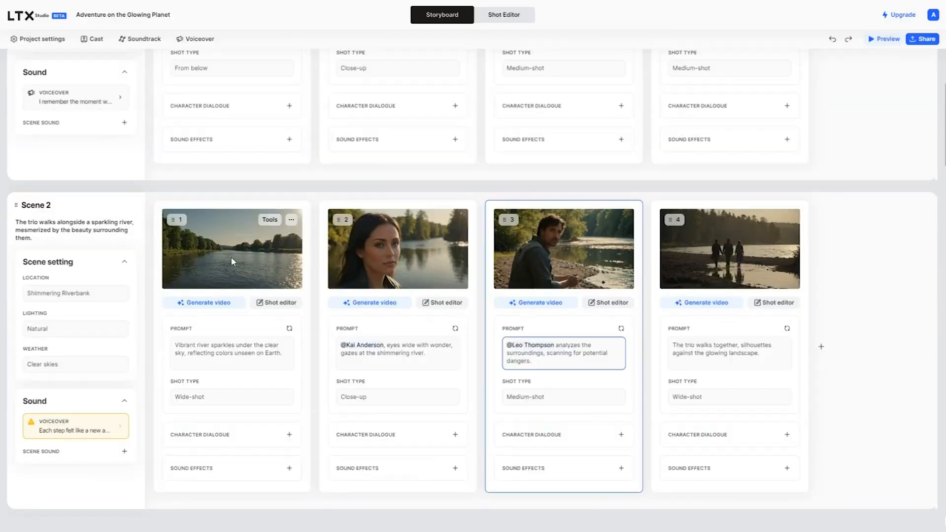
left_click(291, 222)
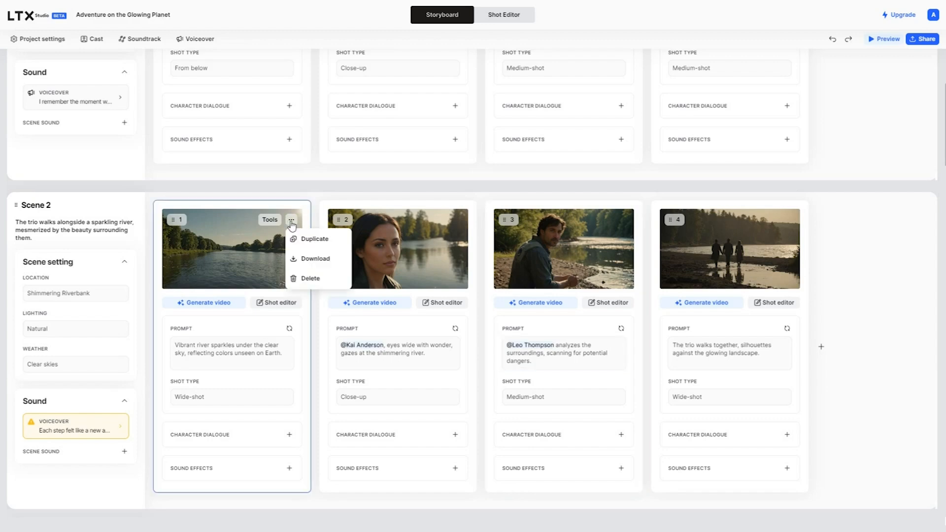
left_click(311, 279)
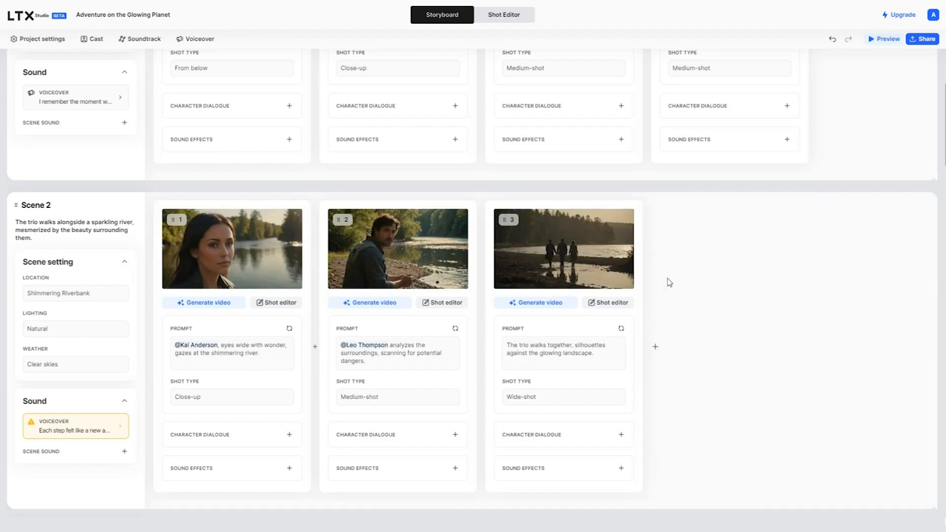
scroll(791, 353, "up", 4)
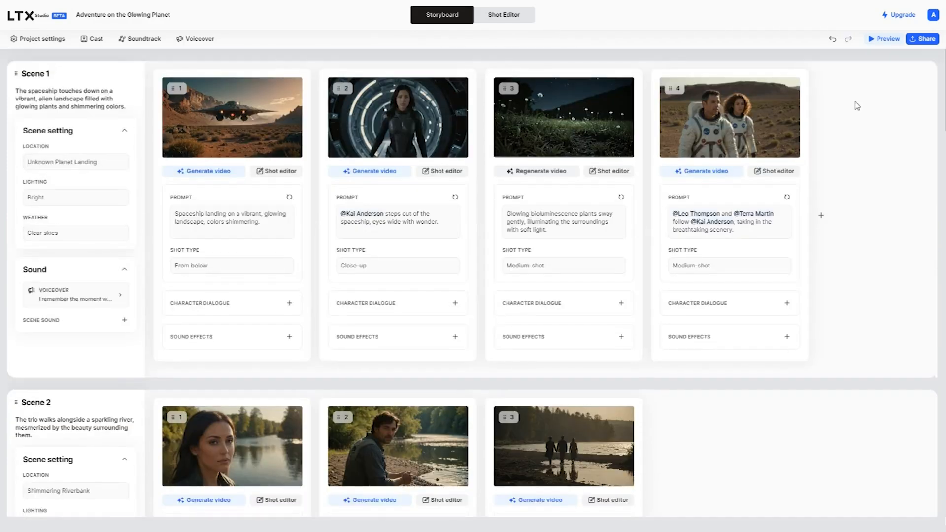
left_click(888, 39)
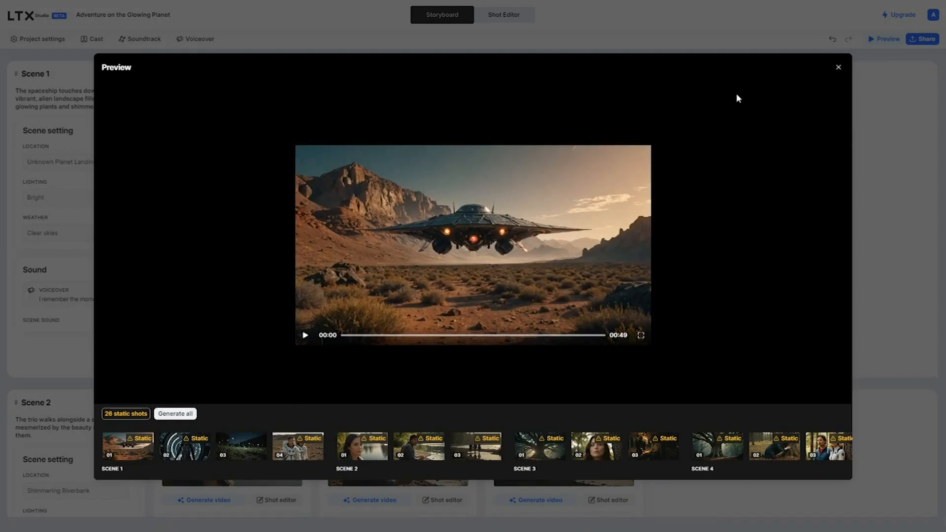
Close the preview, cancel the Soundtrack upload, and open the Share export panel warning of 26 static shots
left_click(838, 67)
left_click(151, 39)
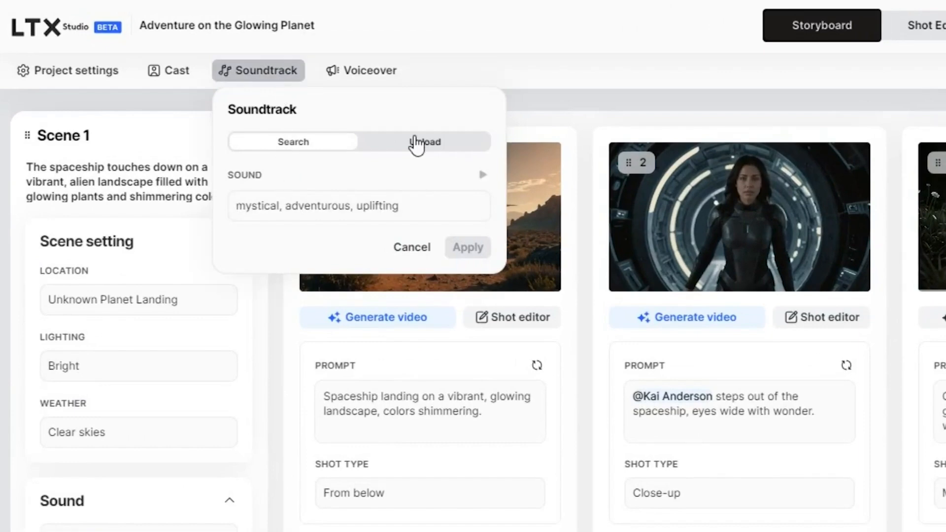
left_click(416, 142)
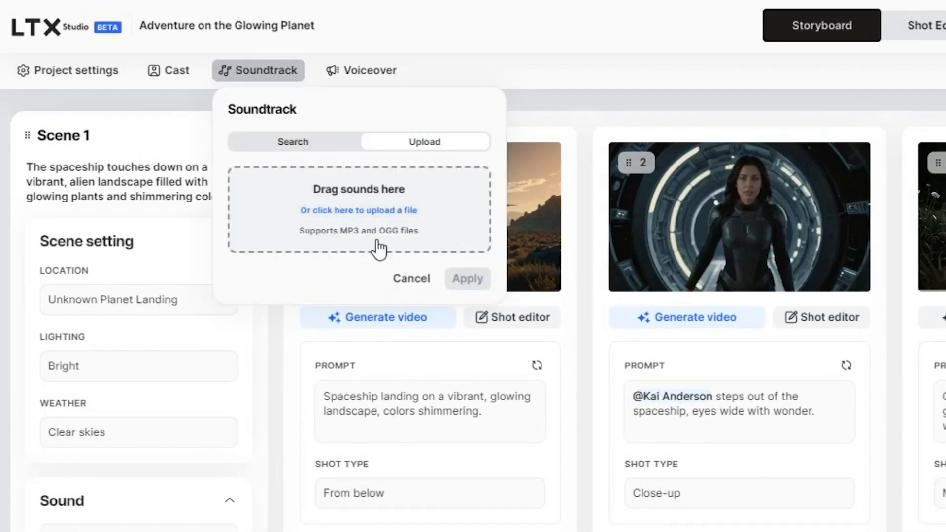
left_click(415, 280)
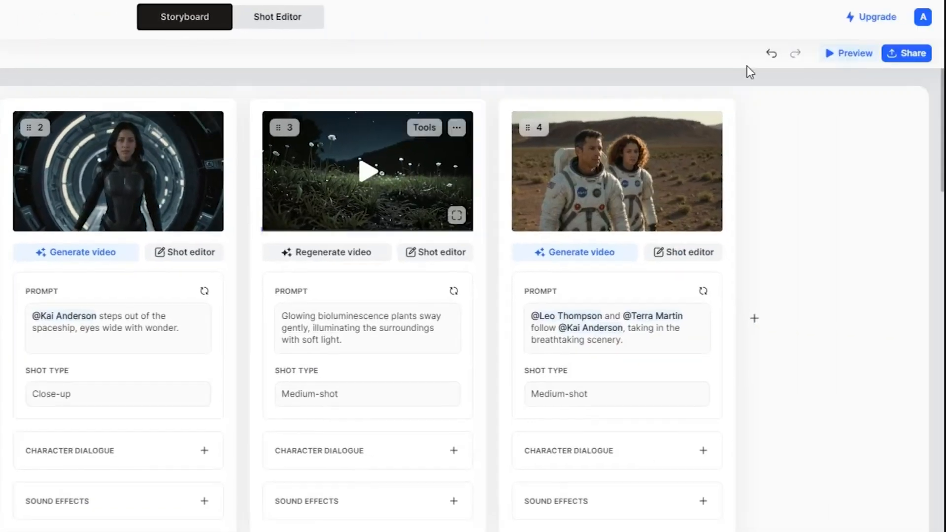
left_click(909, 53)
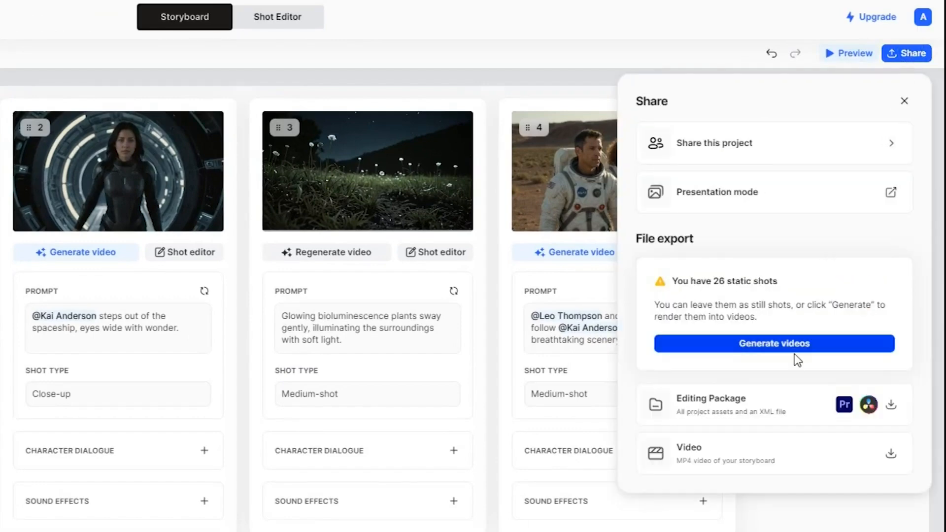